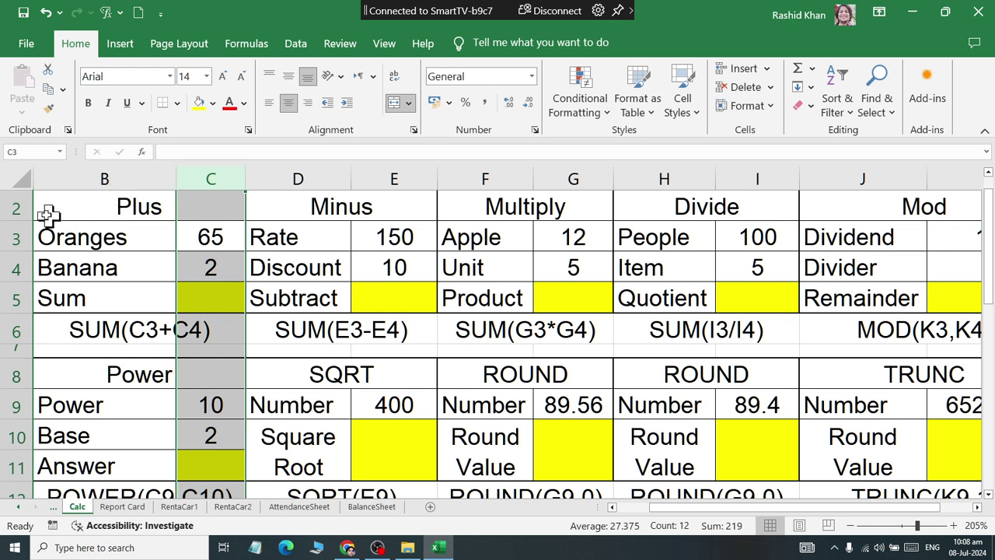
Step: Examine rows 2 to 4 and the Oranges, Banana and Sum value cells C3, C4 and C5 of the Plus block
{"action": "left_click", "coordinate": [16, 206]}
{"action": "left_click", "coordinate": [14, 237]}
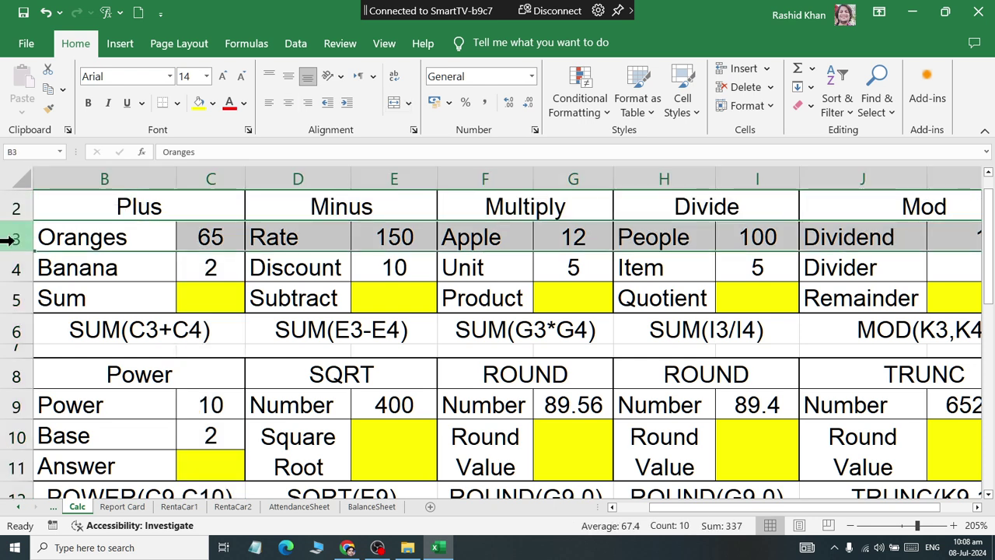
{"action": "left_click", "coordinate": [14, 268]}
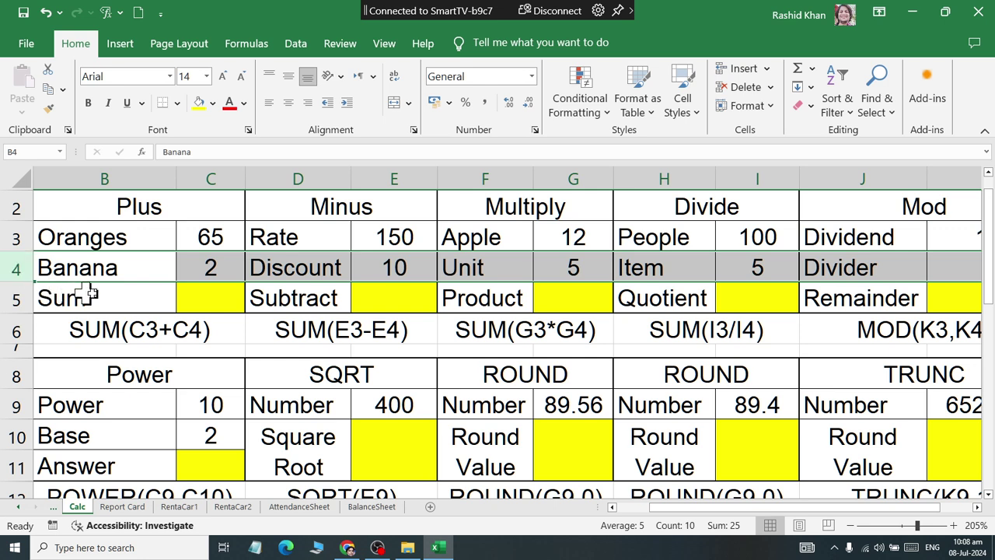
{"action": "left_click", "coordinate": [227, 237]}
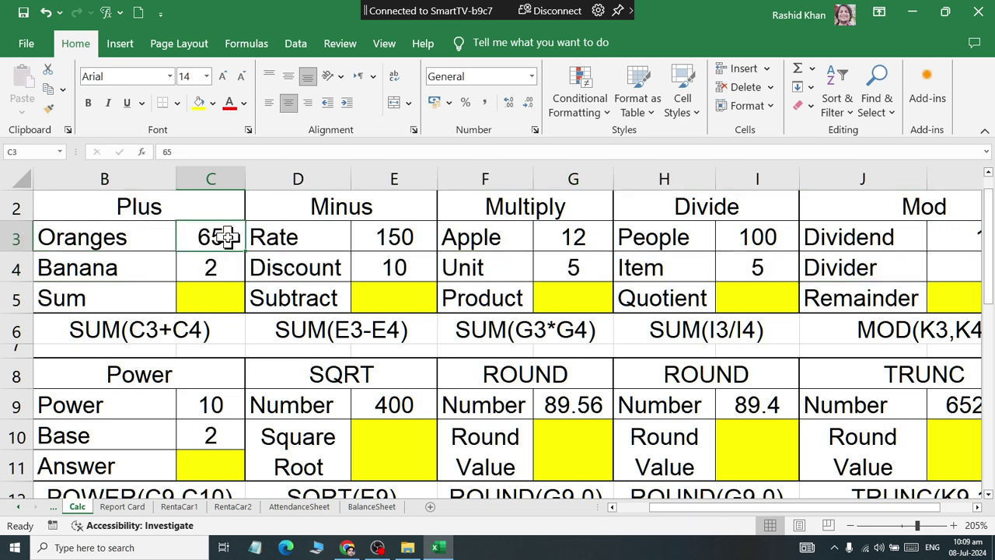
{"action": "left_click", "coordinate": [217, 266]}
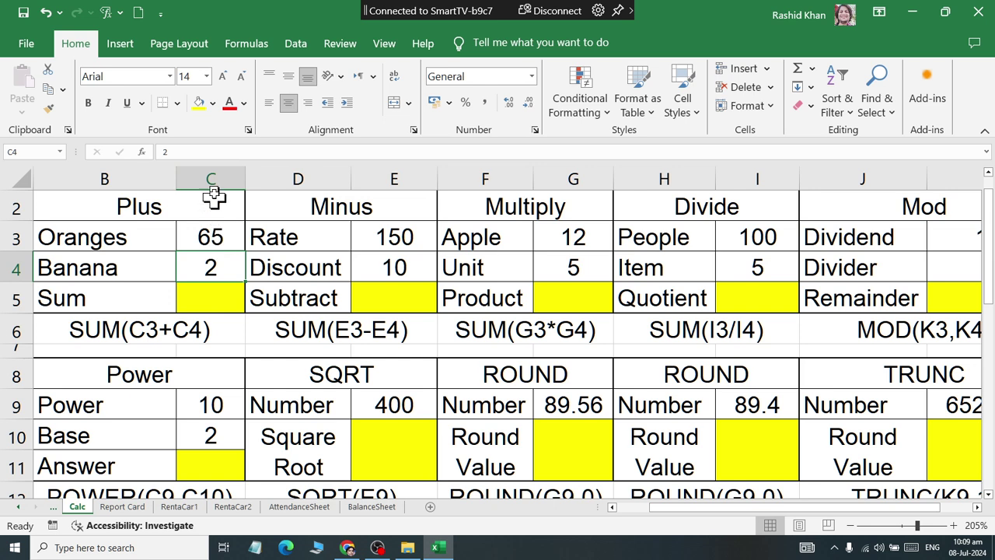
{"action": "left_click", "coordinate": [213, 294]}
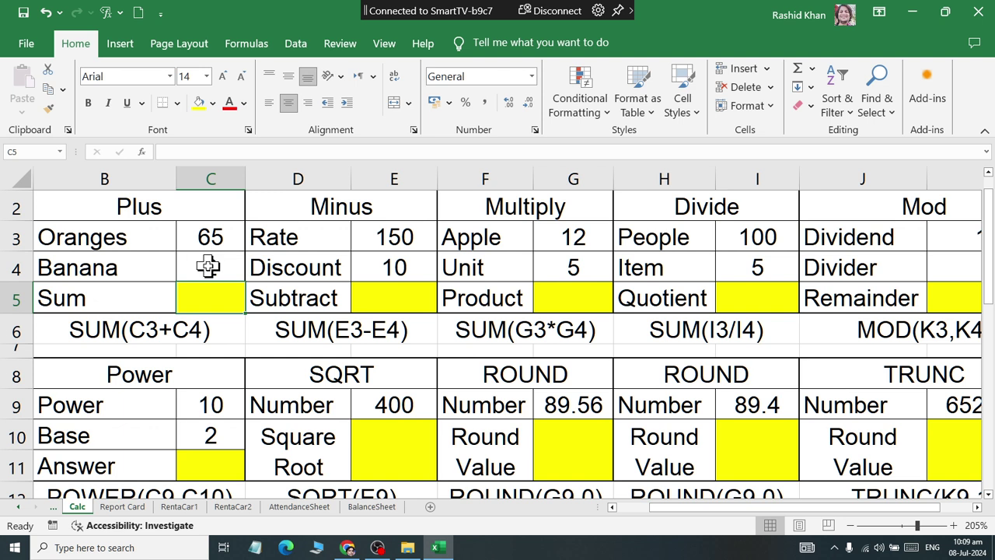
{"action": "left_click", "coordinate": [210, 233]}
{"action": "left_click", "coordinate": [207, 264]}
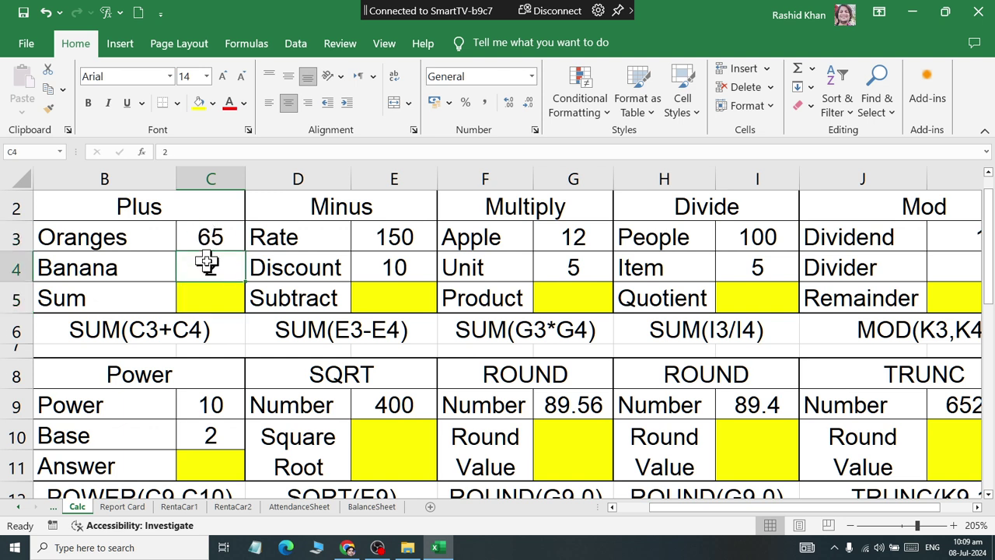
{"action": "left_click", "coordinate": [206, 299]}
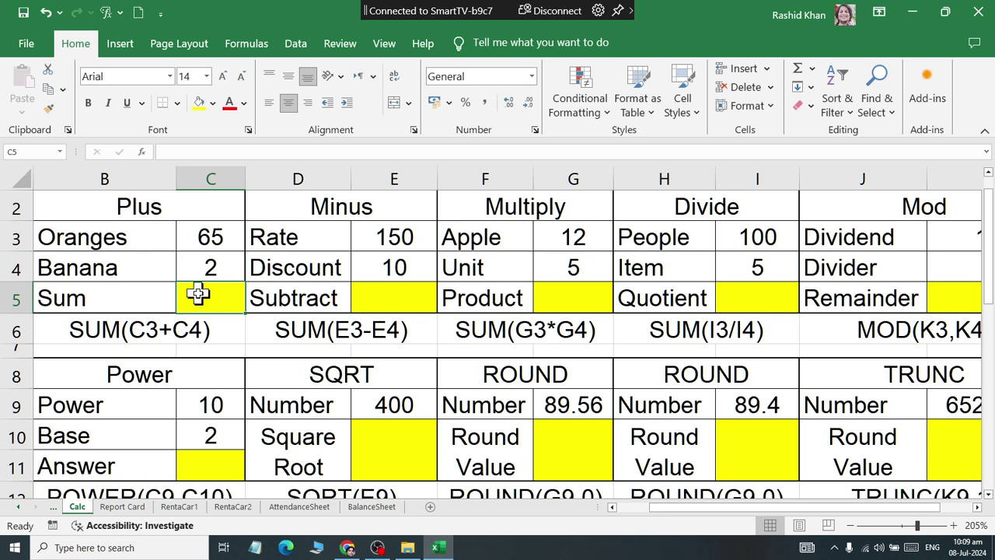
Step: Compare the two addends of the Plus block, Oranges in C3 and Banana in C4, by alternating between their cells
{"action": "left_click", "coordinate": [208, 237]}
{"action": "left_click", "coordinate": [215, 268]}
{"action": "left_click", "coordinate": [219, 236]}
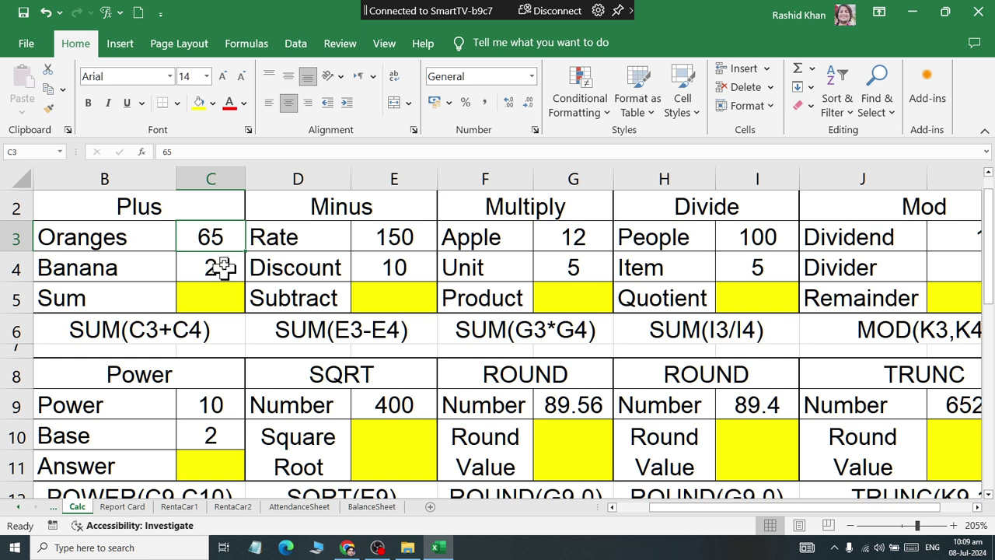
{"action": "left_click", "coordinate": [227, 268]}
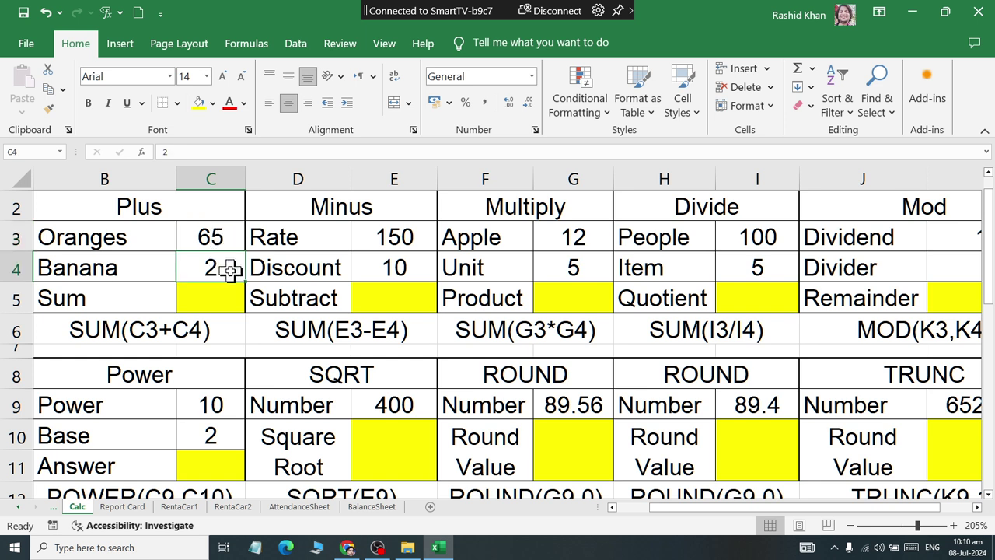
{"action": "left_click", "coordinate": [227, 233]}
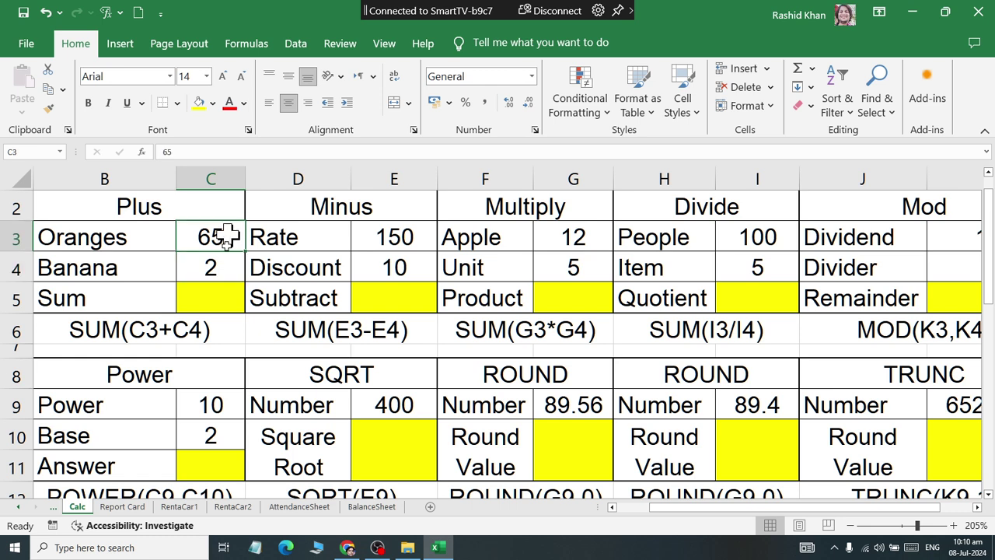
{"action": "left_click", "coordinate": [220, 275]}
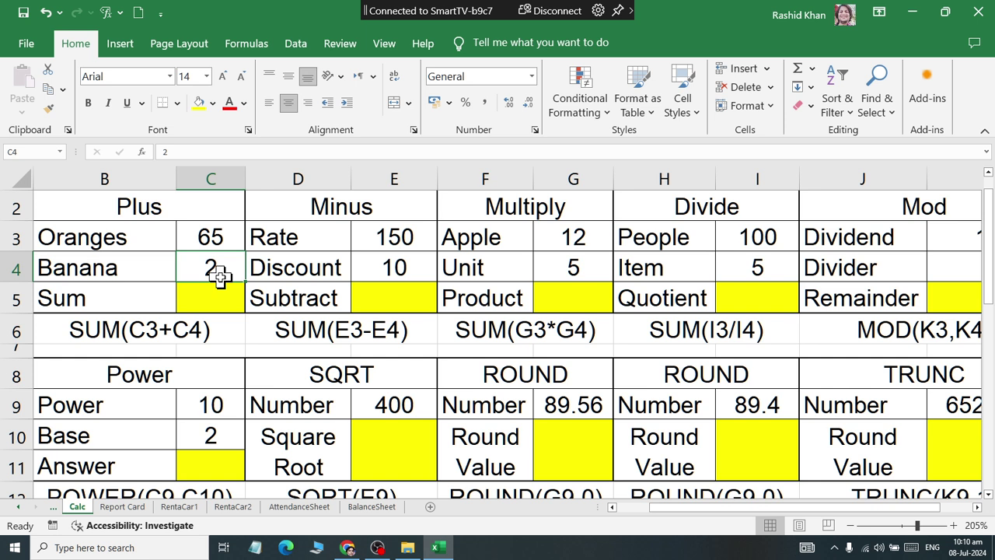
{"action": "left_click", "coordinate": [223, 234]}
{"action": "left_click", "coordinate": [227, 264]}
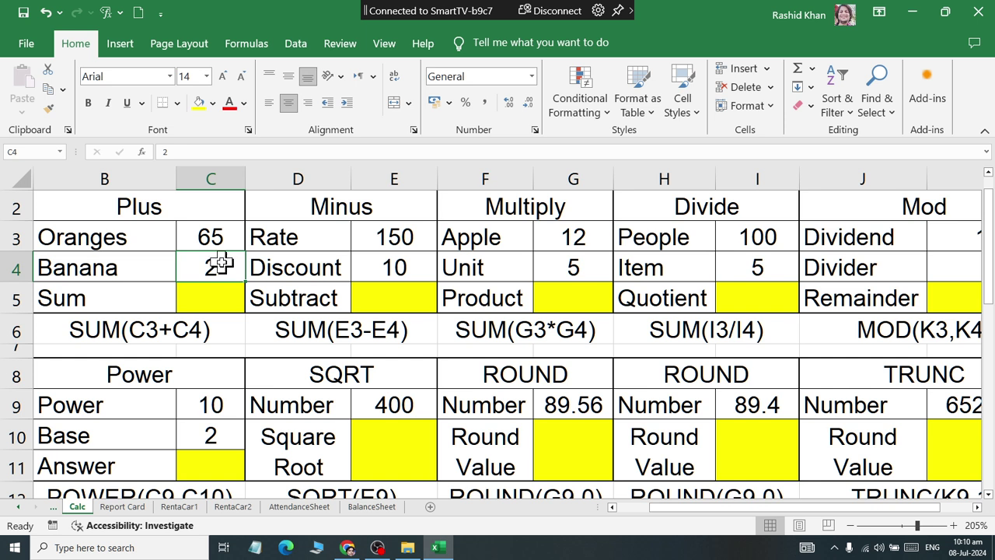
{"action": "left_click", "coordinate": [217, 227]}
{"action": "left_click", "coordinate": [226, 260]}
{"action": "left_click", "coordinate": [214, 237]}
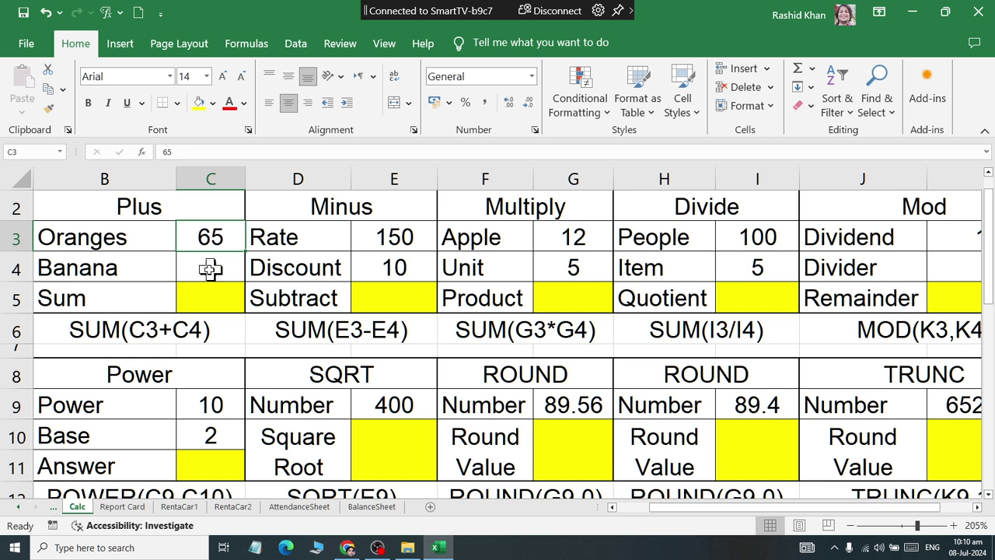
{"action": "left_click", "coordinate": [201, 270]}
{"action": "left_click", "coordinate": [201, 236]}
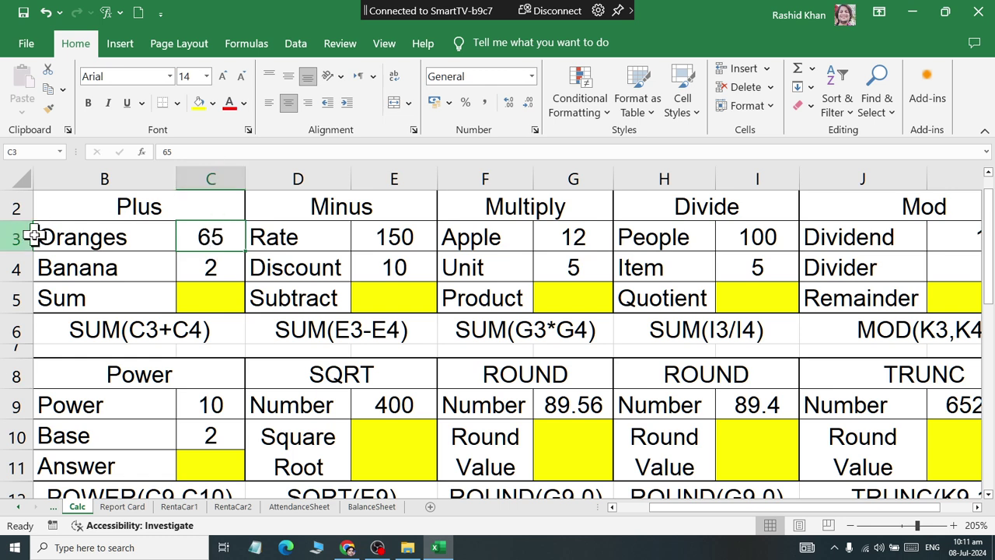
{"action": "left_click", "coordinate": [211, 267]}
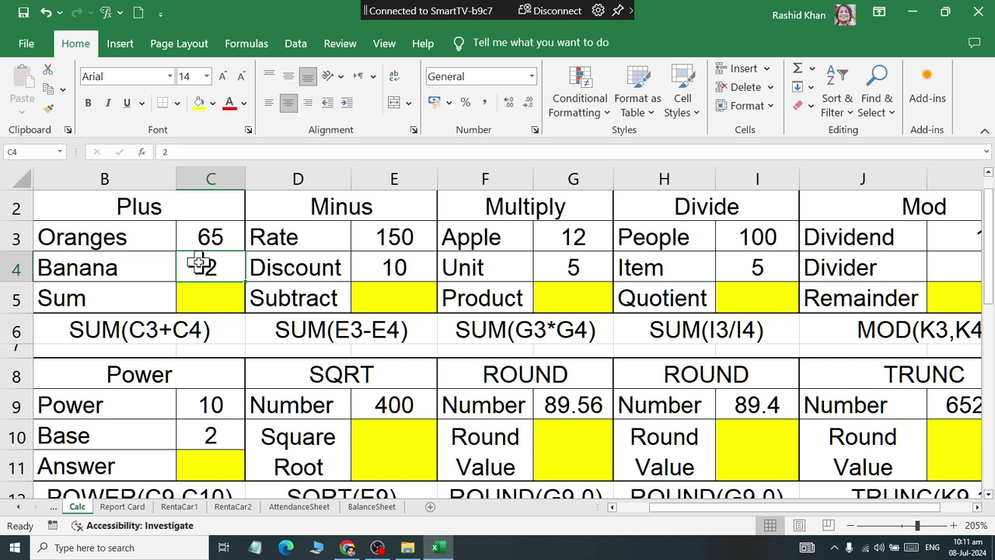
{"action": "left_click", "coordinate": [209, 234]}
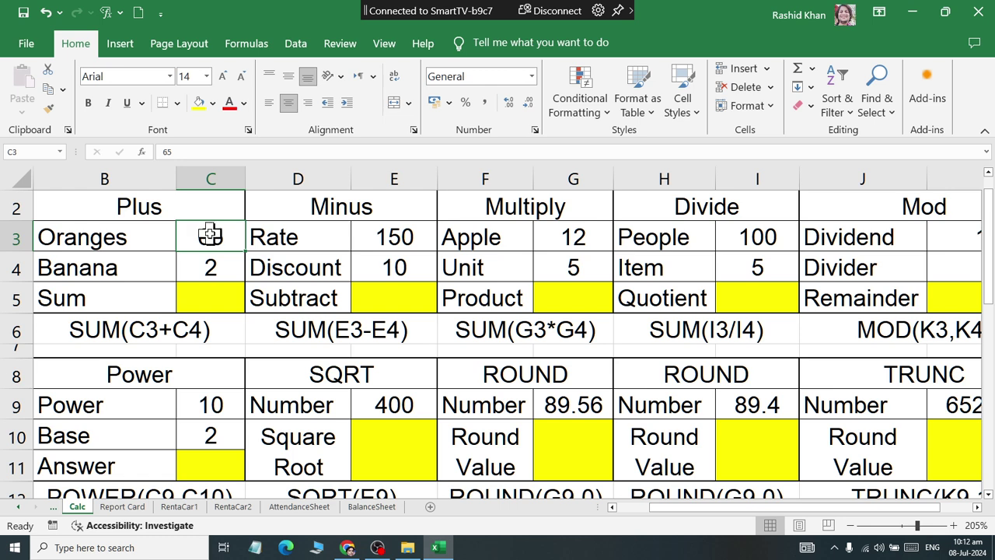
{"action": "left_click", "coordinate": [210, 268]}
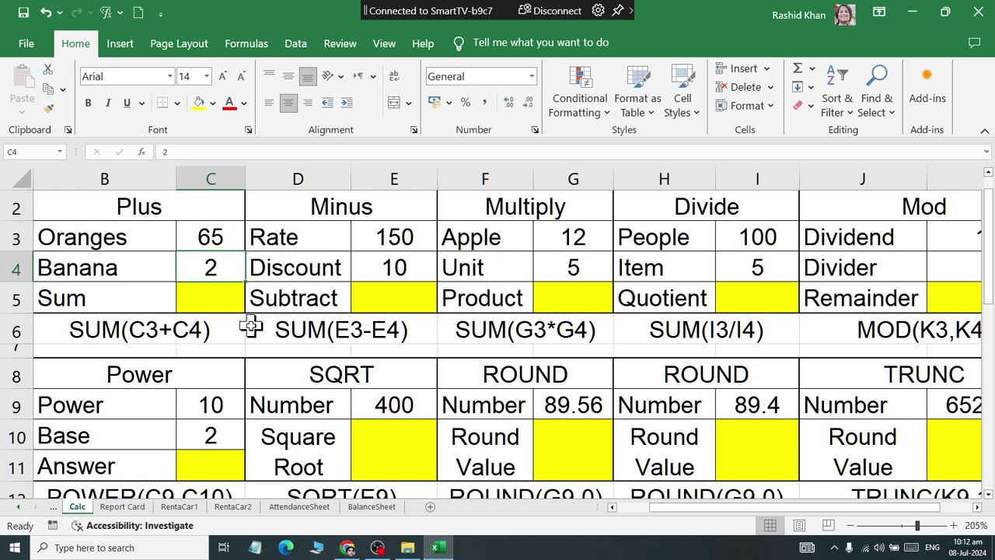
Step: Select the Plus block's Sum cell C5 and inspect the Sum option among the available AutoSum functions
{"action": "left_click", "coordinate": [217, 304]}
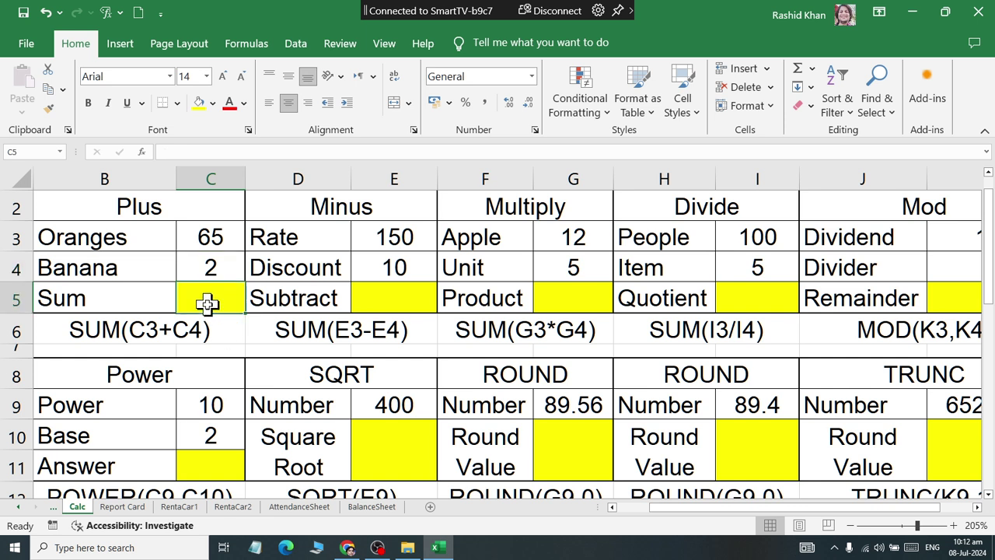
{"action": "left_click", "coordinate": [809, 71]}
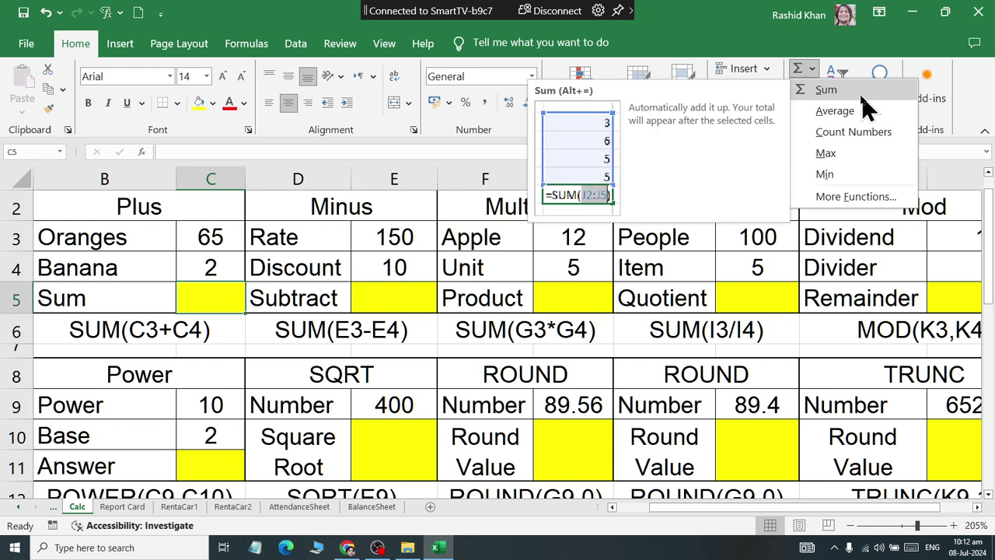
{"action": "left_click", "coordinate": [811, 68]}
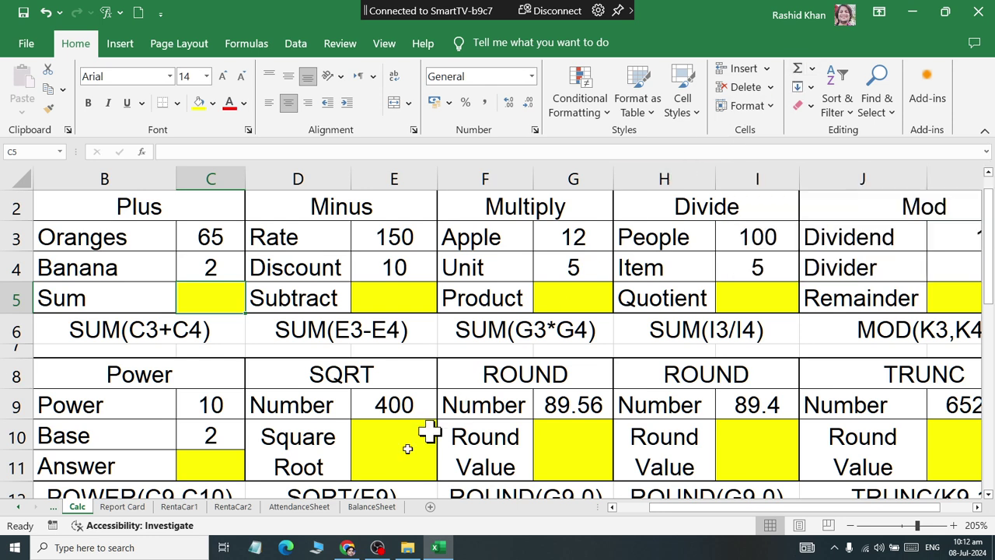
Step: Switch to Notepad and write "Function" as the first line of the untitled note
{"action": "left_click", "coordinate": [256, 547]}
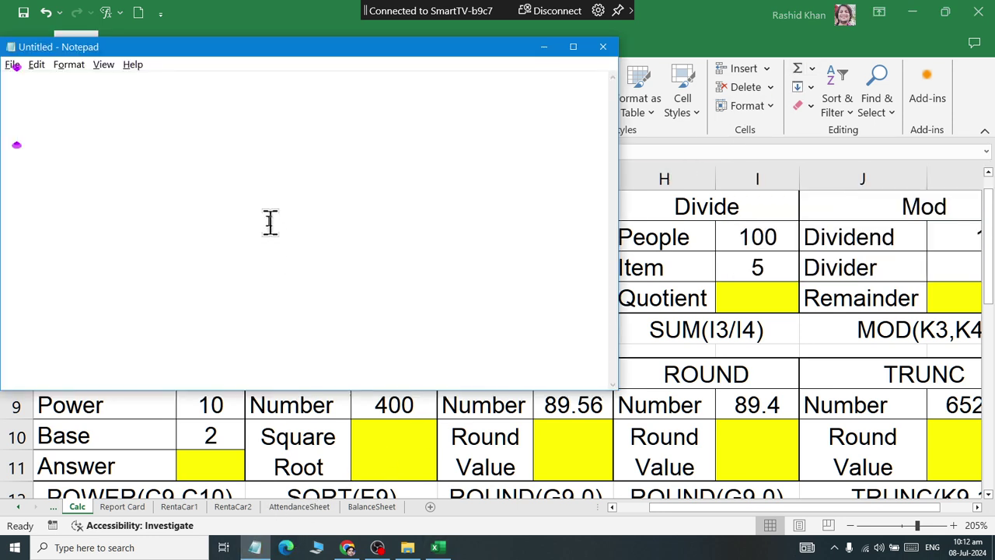
{"action": "type", "text": "Funciton"}
{"action": "key", "text": "Return"}
{"action": "type", "text": "M"}
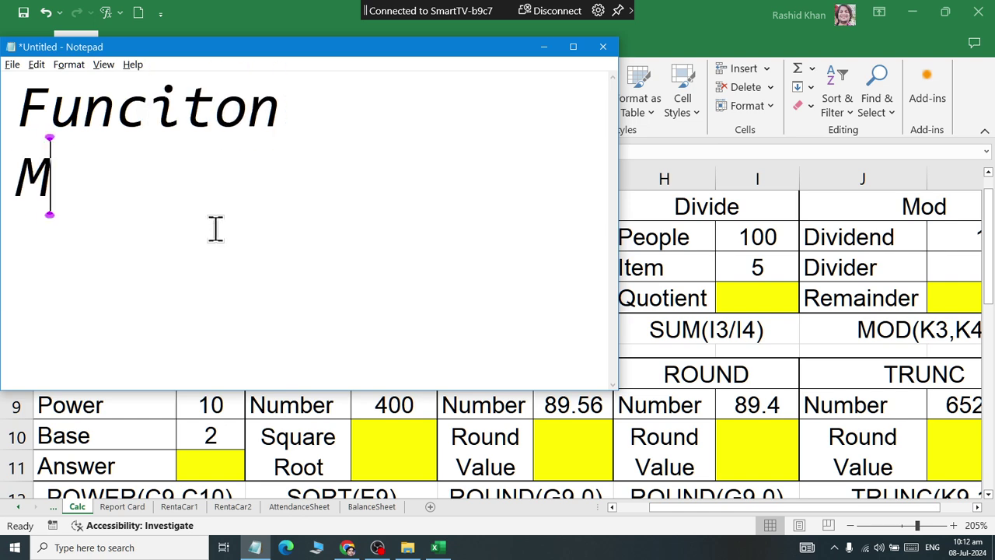
{"action": "key", "text": "BackSpace"}
{"action": "key", "text": "BackSpace"}
{"action": "key", "text": "BackSpace"}
{"action": "key", "text": "BackSpace"}
{"action": "key", "text": "BackSpace"}
{"action": "key", "text": "BackSpace"}
{"action": "type", "text": "tion"}
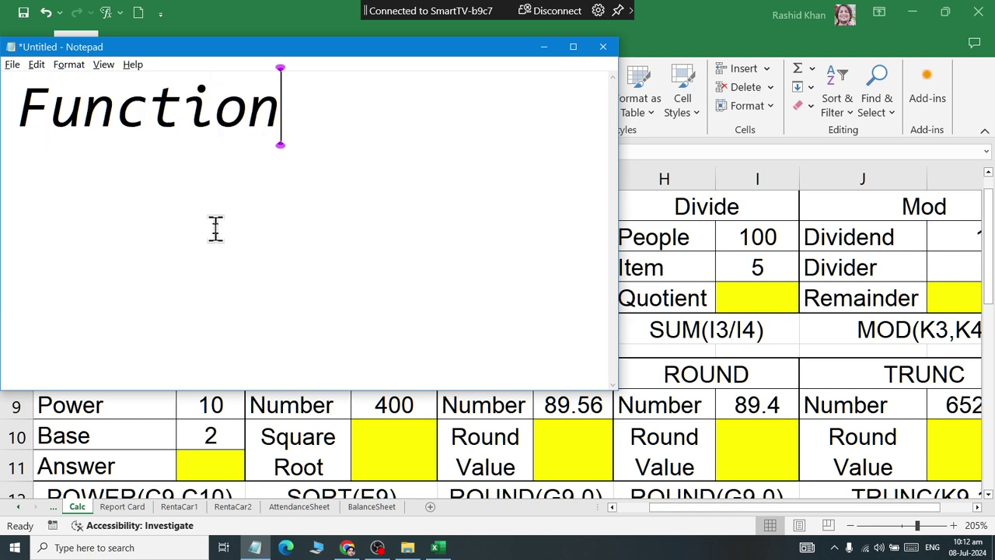
Step: Add the lines "Method", "Procudre" and "Sub" below "Function" and start a new line
{"action": "key", "text": "Return"}
{"action": "type", "text": "Method"}
{"action": "key", "text": "Return"}
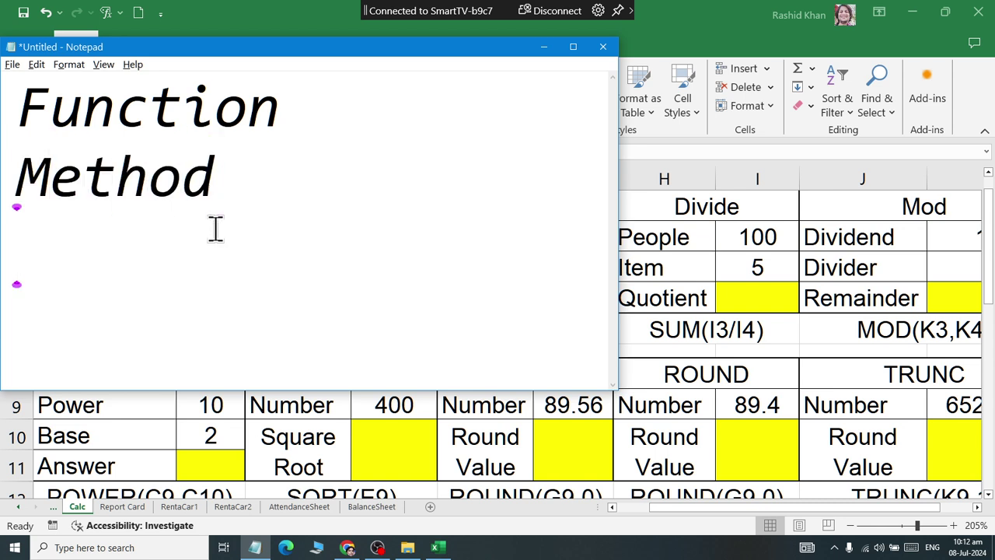
{"action": "type", "text": "Procud"}
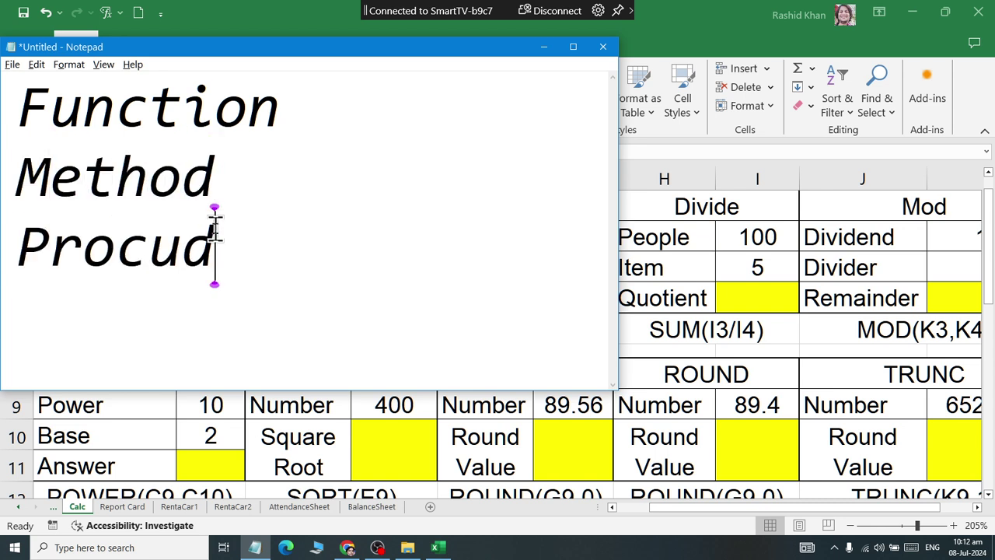
{"action": "type", "text": "re"}
{"action": "key", "text": "Return"}
{"action": "type", "text": "Sub R"}
{"action": "key", "text": "BackSpace"}
{"action": "key", "text": "BackSpace"}
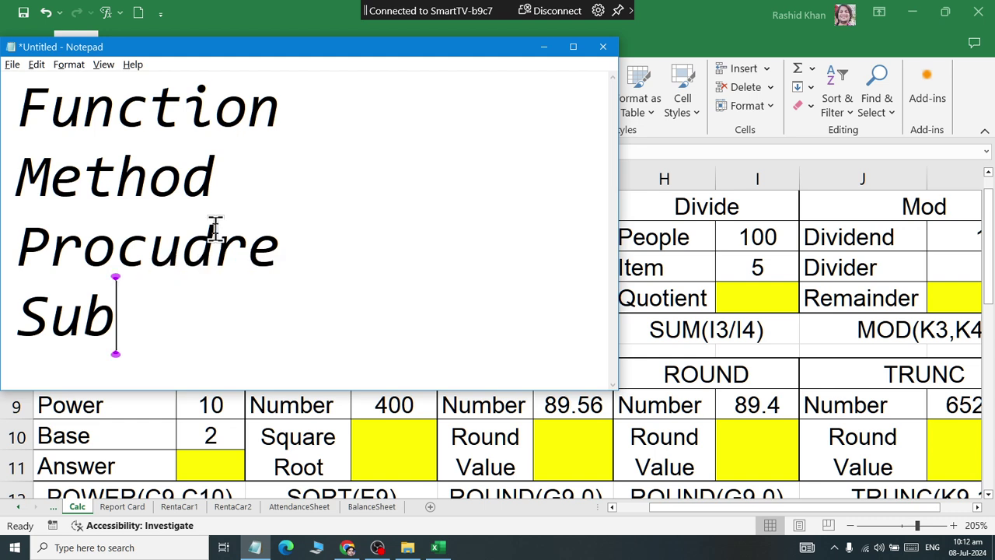
{"action": "type", "text": "Rou"}
{"action": "key", "text": "BackSpace"}
{"action": "key", "text": "BackSpace"}
{"action": "key", "text": "BackSpace"}
{"action": "key", "text": "BackSpace"}
{"action": "key", "text": "Return"}
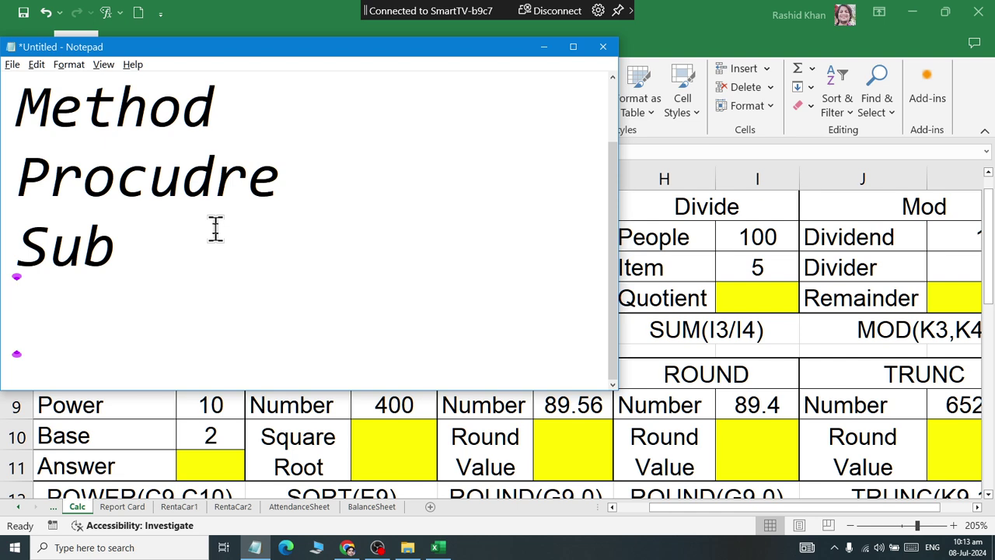
Step: Write the definition "a computer programmed object which has some actions" below "Sub"
{"action": "type", "text": "a computer p"}
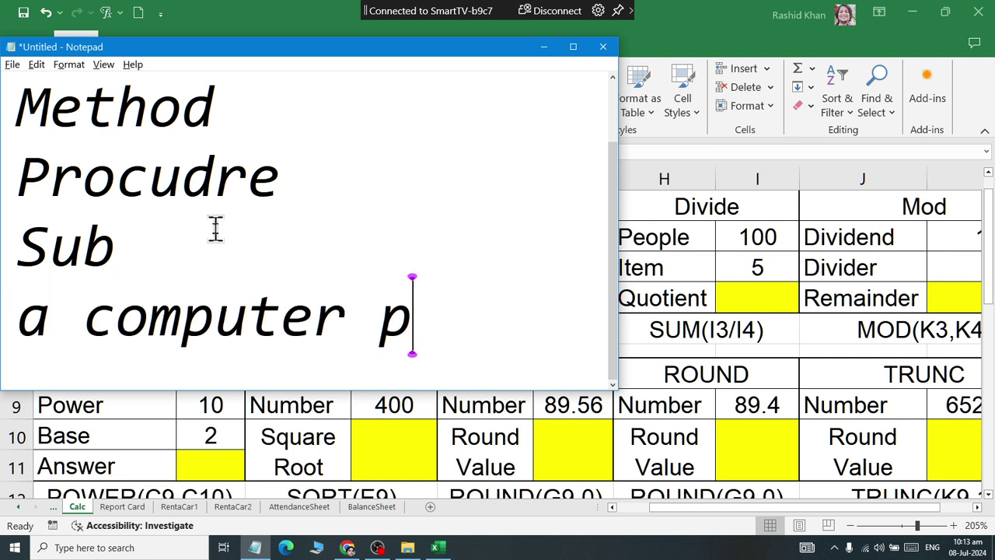
{"action": "type", "text": "rogrammed "}
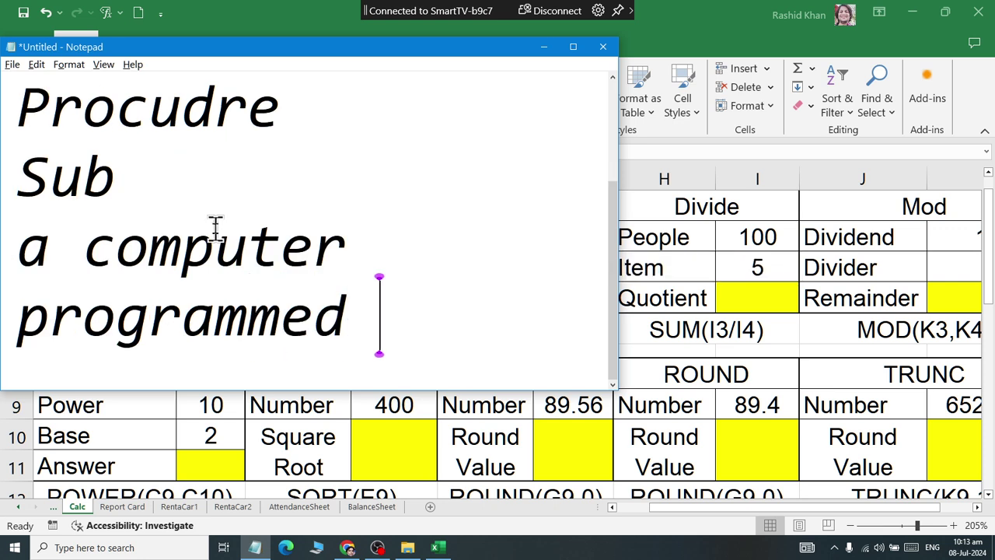
{"action": "type", "text": "object which "}
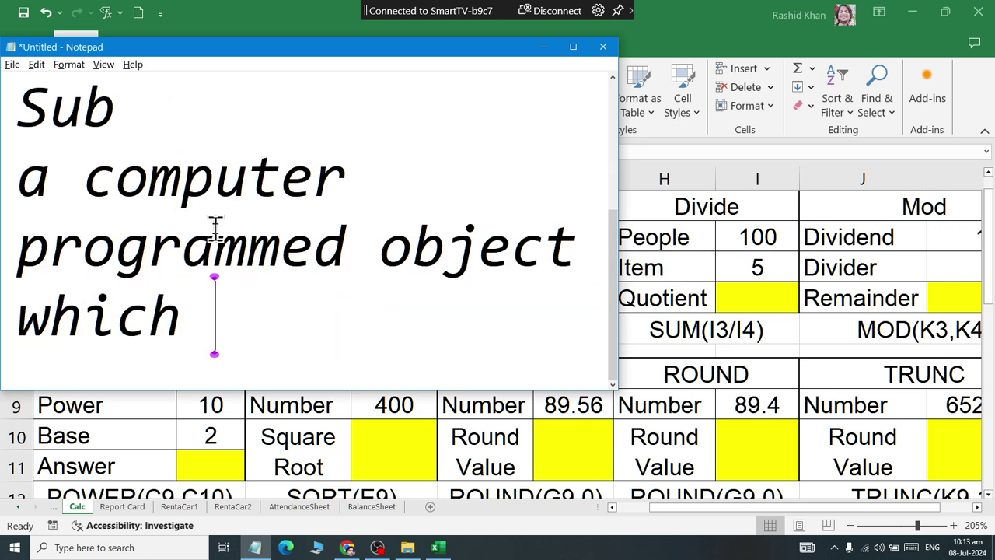
{"action": "type", "text": "has some actions"}
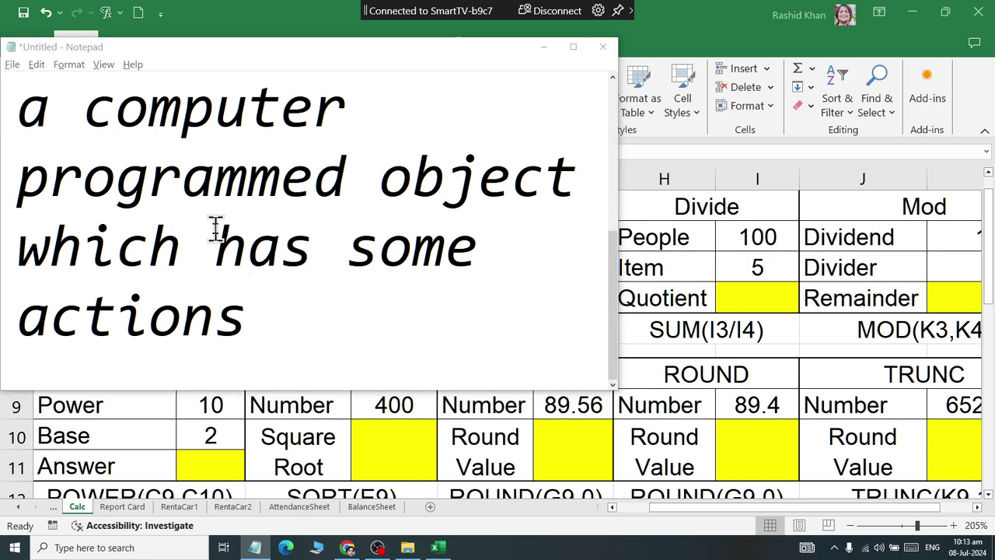
Step: Switch to Excel and view the Sum option among the AutoSum functions for cell C5
{"action": "key", "text": "alt+Tab"}
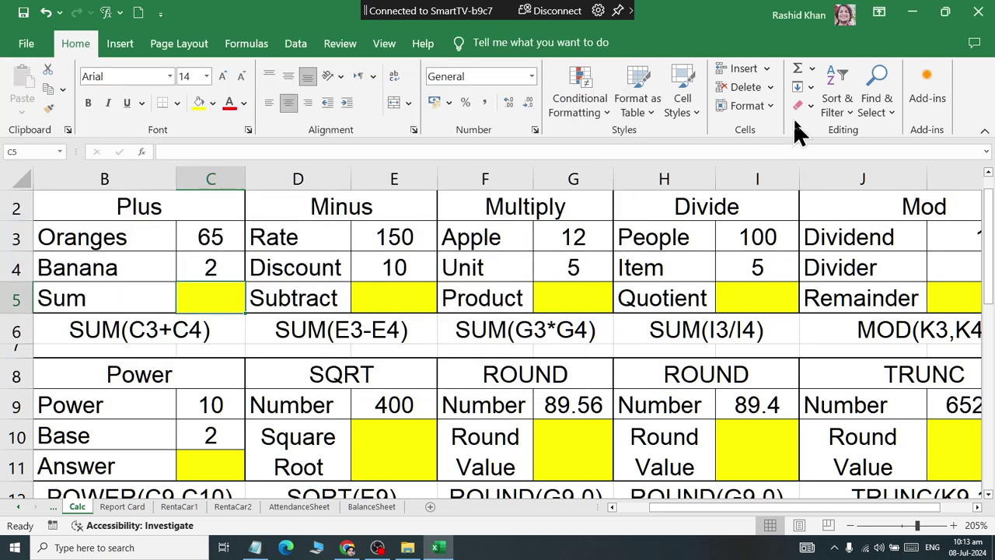
{"action": "left_click", "coordinate": [811, 68]}
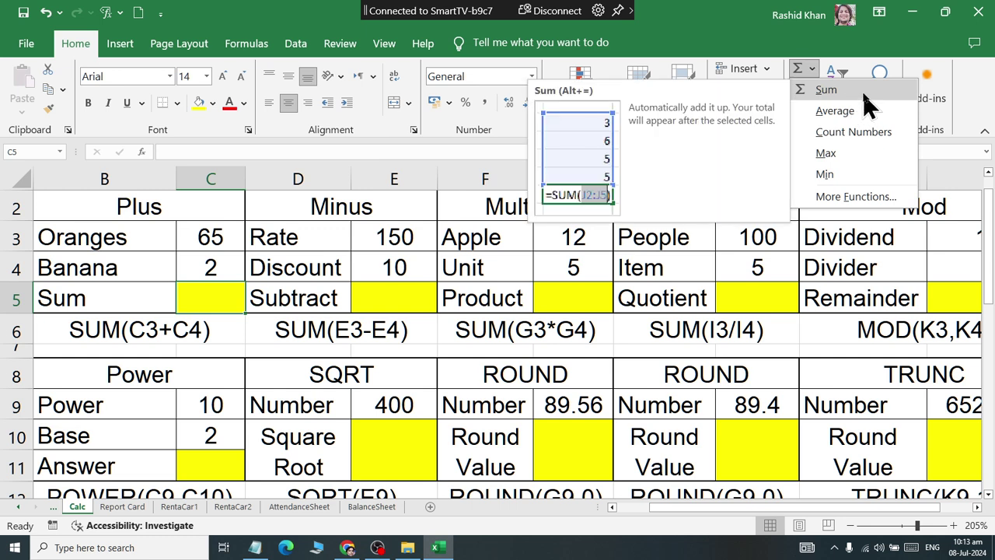
Step: Switch to Notepad and add the line "functions required parameters" below the definition, separated by a blank line
{"action": "key", "text": "alt+Tab"}
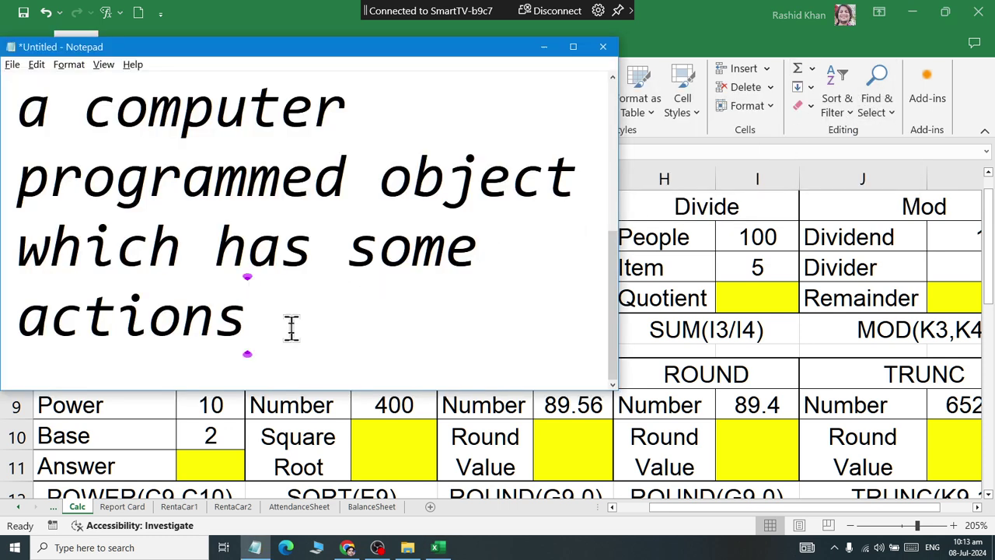
{"action": "key", "text": "Return"}
{"action": "key", "text": "Return"}
{"action": "type", "text": "fun"}
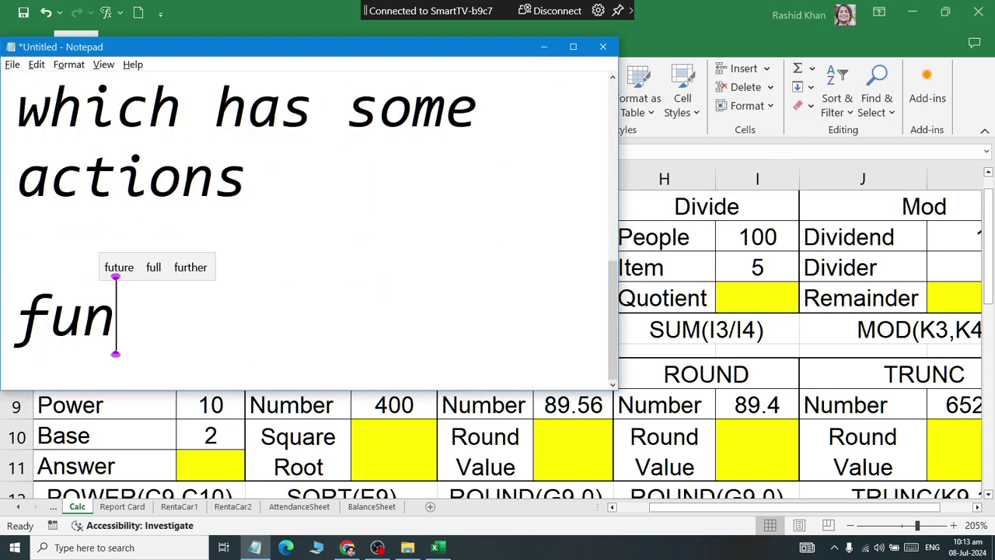
{"action": "type", "text": "ctions reqiu"}
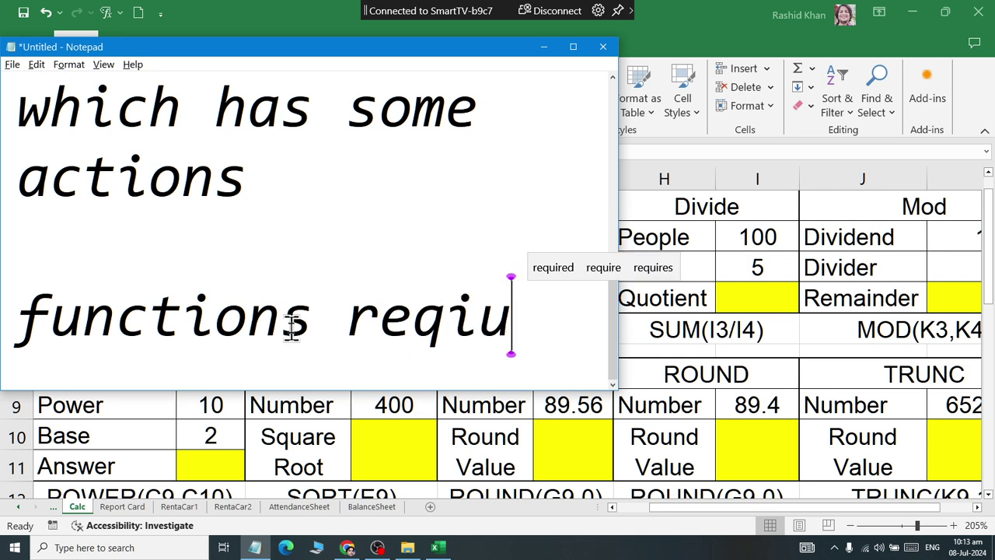
{"action": "key", "text": "BackSpace"}
{"action": "key", "text": "BackSpace"}
{"action": "type", "text": "uired parameters"}
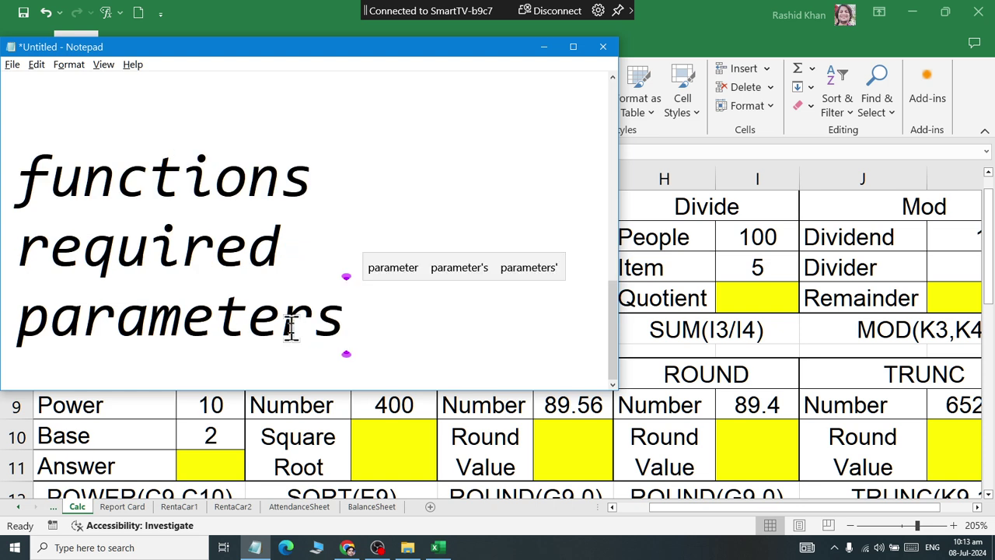
{"action": "key", "text": "Return"}
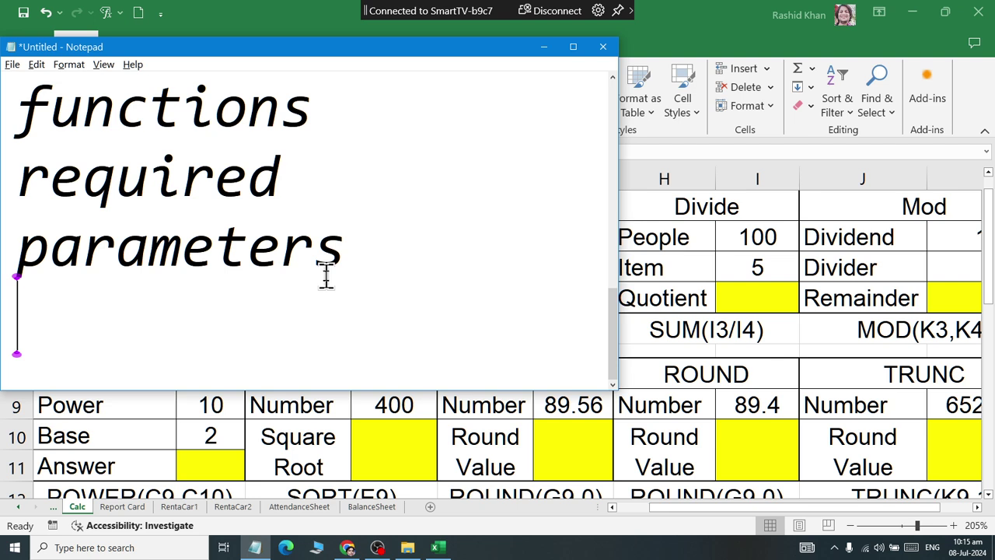
Step: Switch to Excel and widen column C on the Calc worksheet to make more room for the Plus block's values
{"action": "key", "text": "alt+Tab"}
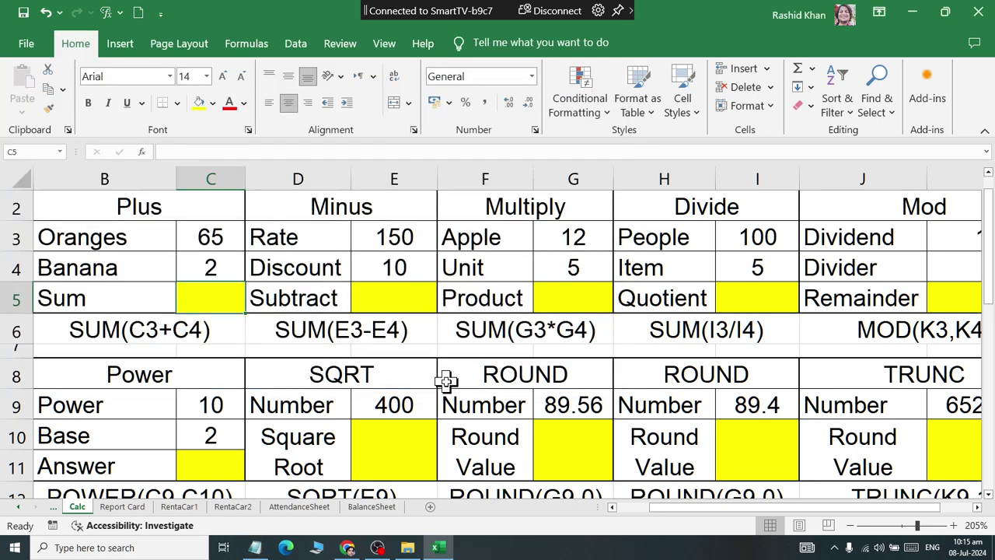
{"action": "scroll", "coordinate": [470, 342], "scroll_direction": "up", "scroll_amount": 1}
{"action": "scroll", "coordinate": [471, 348], "scroll_direction": "down", "scroll_amount": 3}
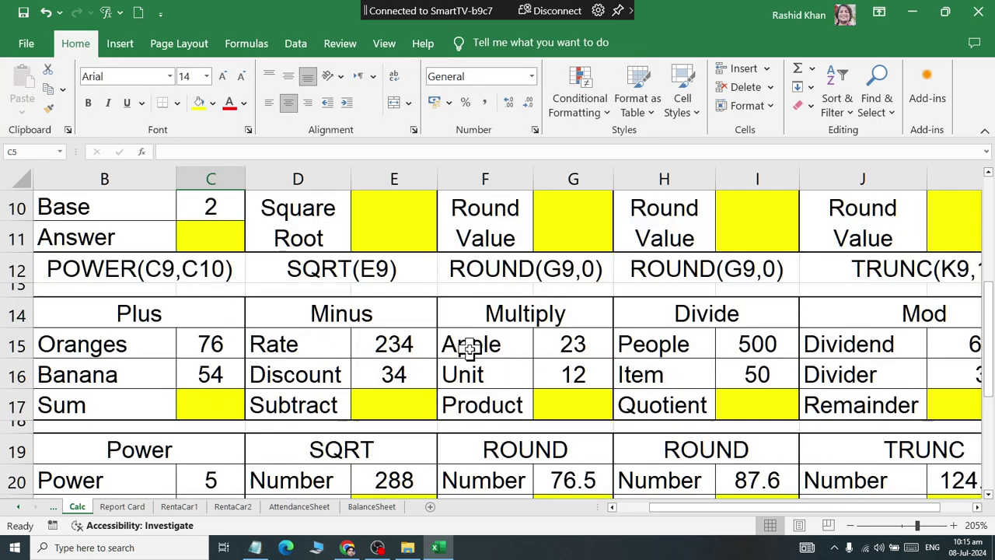
{"action": "scroll", "coordinate": [470, 347], "scroll_direction": "up", "scroll_amount": 3}
{"action": "scroll", "coordinate": [211, 284], "scroll_direction": "down", "scroll_amount": 1}
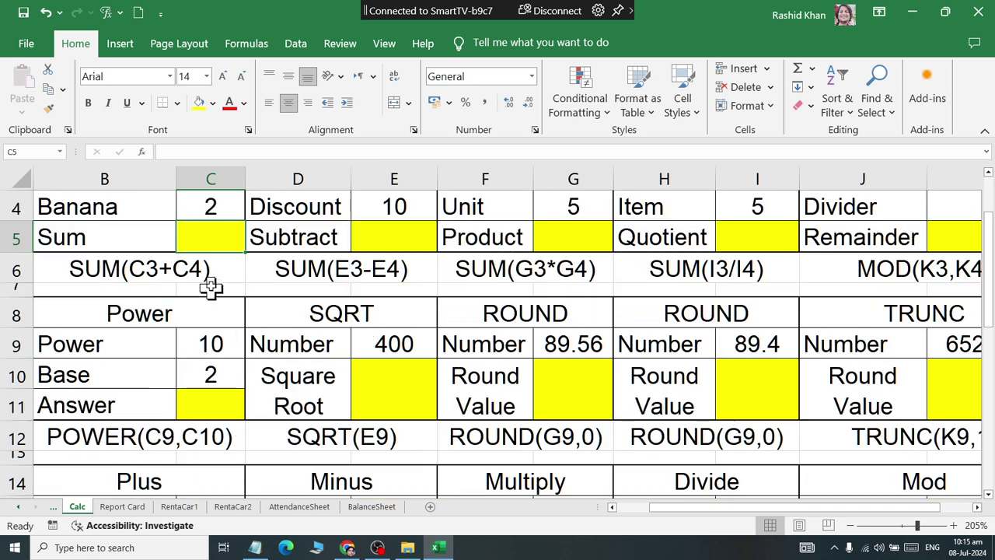
{"action": "scroll", "coordinate": [210, 284], "scroll_direction": "up", "scroll_amount": 1}
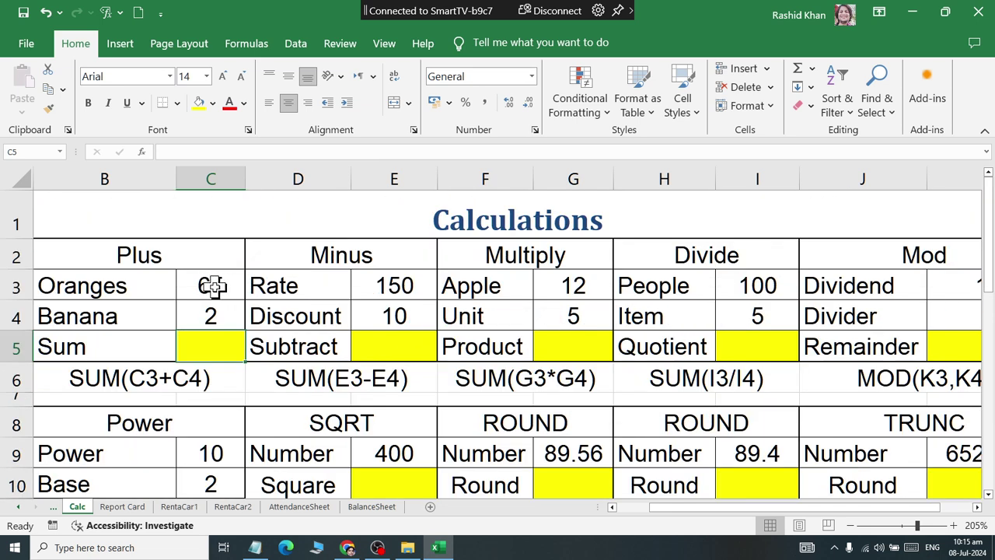
{"action": "left_click", "coordinate": [211, 286]}
{"action": "left_click", "coordinate": [211, 313]}
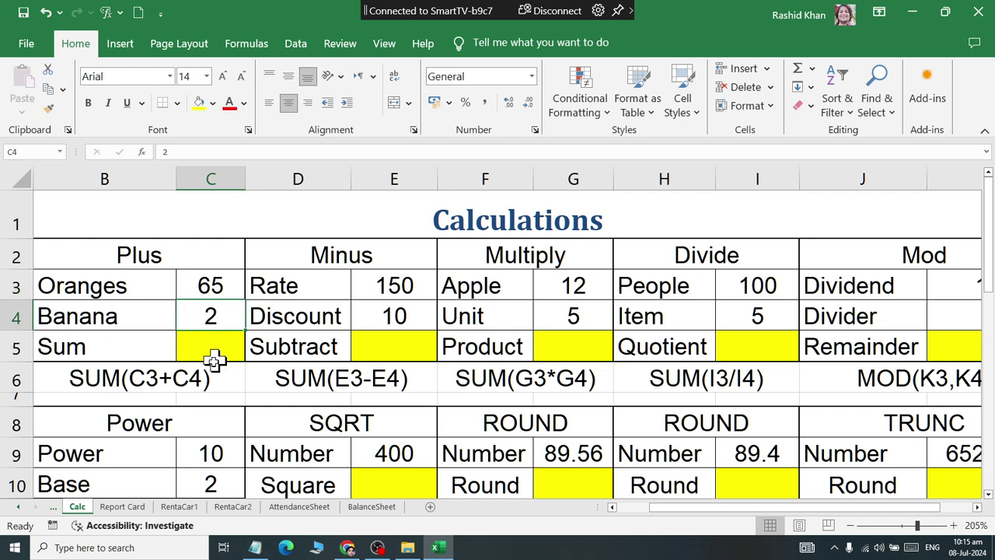
{"action": "left_click", "coordinate": [210, 349]}
{"action": "left_click_drag", "start_coordinate": [245, 179], "coordinate": [300, 179]}
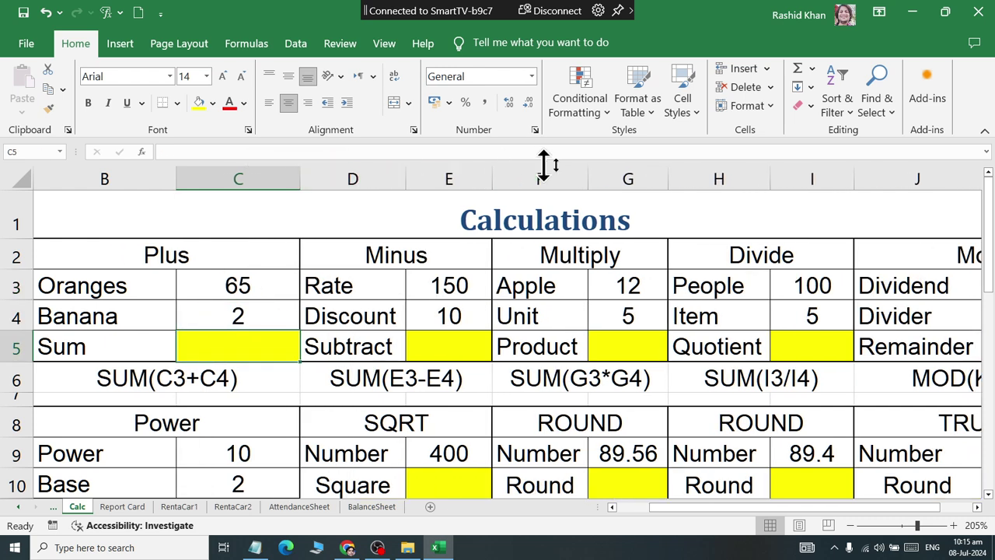
Step: Calculate the Plus block's sum in C5 with the AutoSum formula =SUM(C3+C4)
{"action": "left_click", "coordinate": [796, 70]}
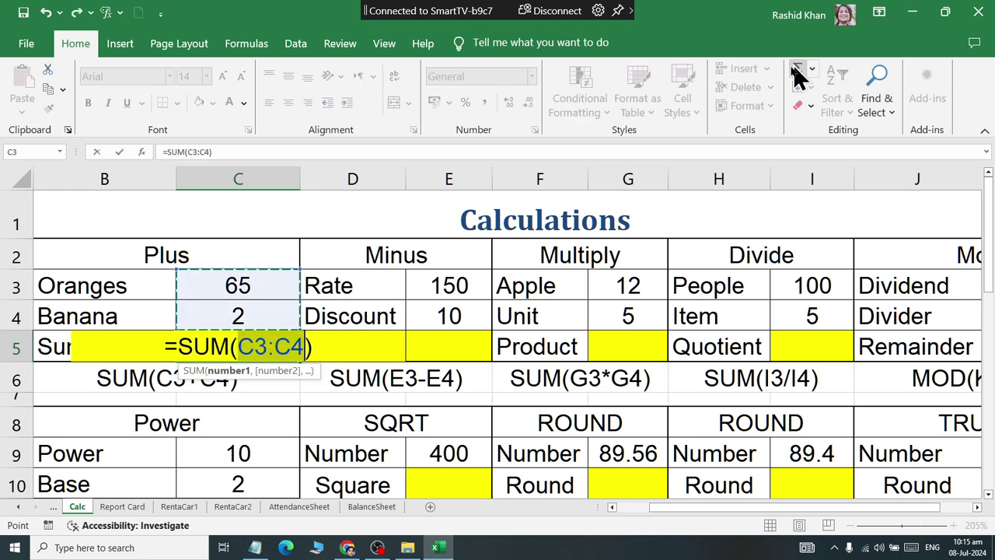
{"action": "left_click", "coordinate": [217, 280]}
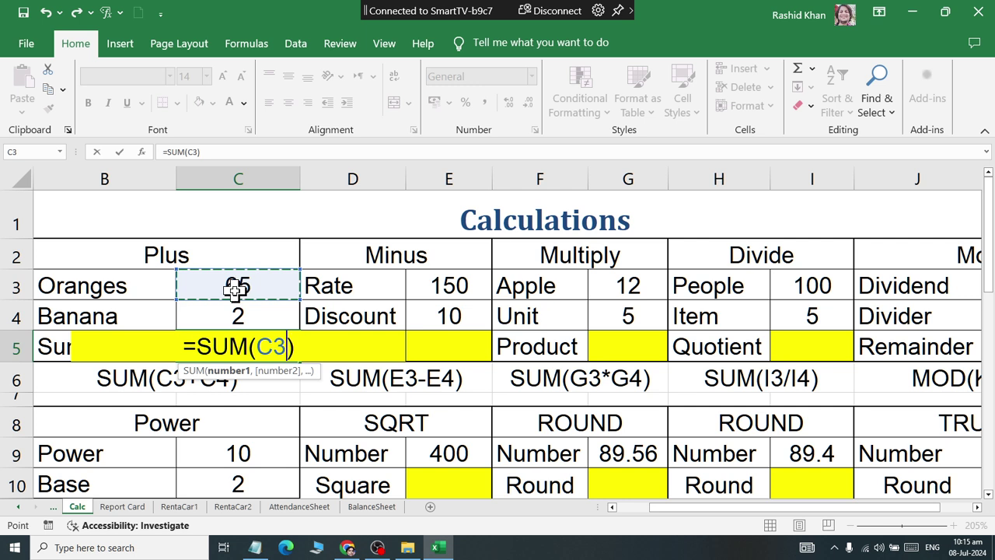
{"action": "type", "text": "+"}
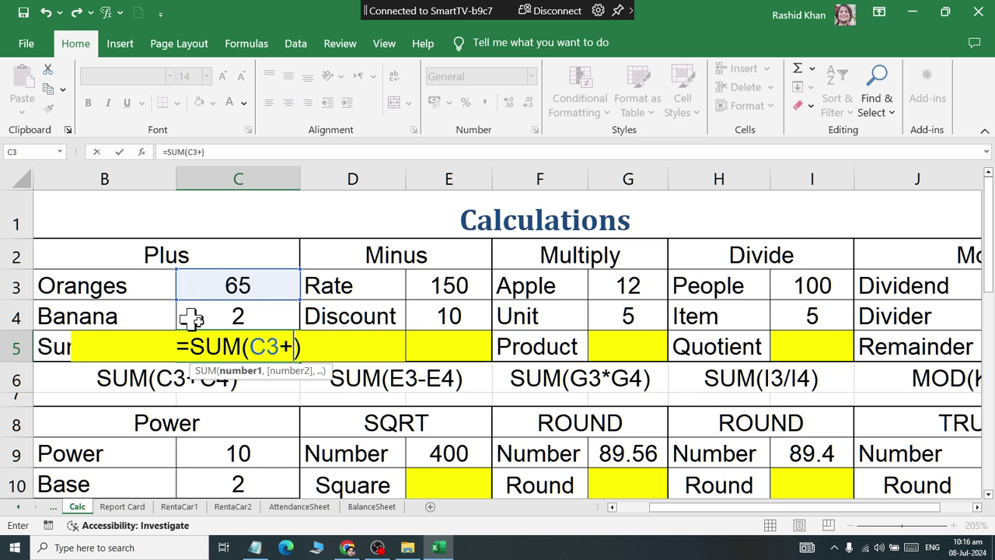
{"action": "left_click", "coordinate": [233, 316]}
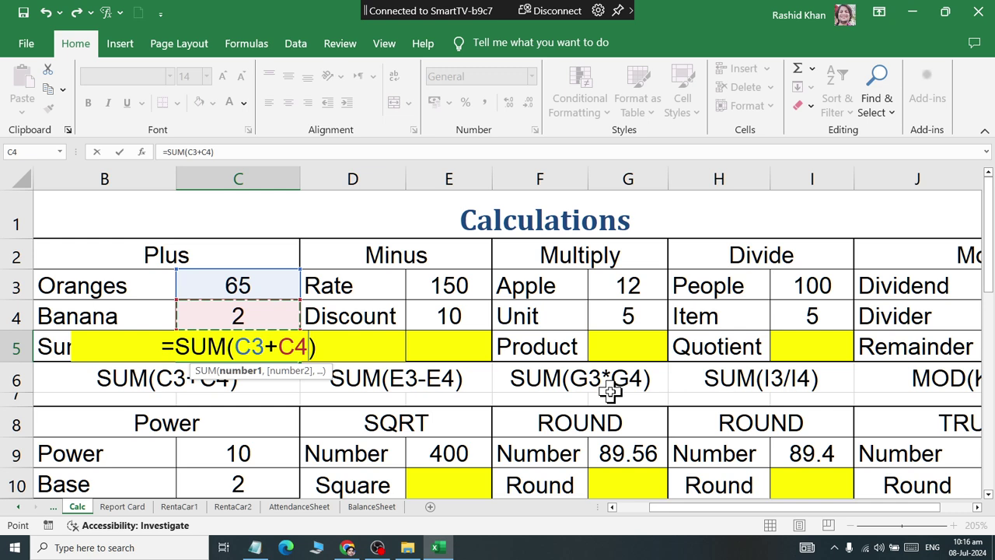
{"action": "key", "text": "Return"}
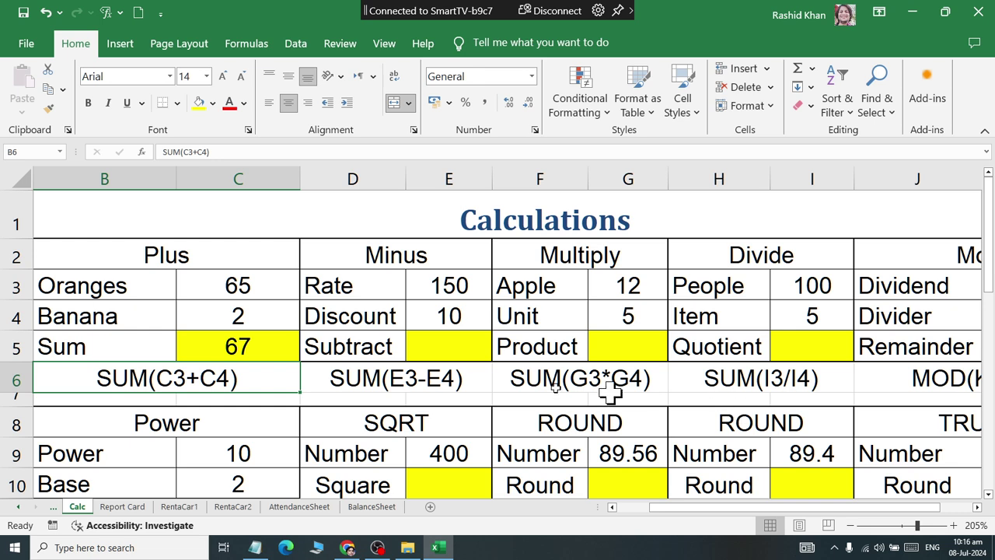
Step: Calculate the Minus block's Subtract value in E5 with the AutoSum formula =SUM(E3-E4)
{"action": "left_click", "coordinate": [455, 343]}
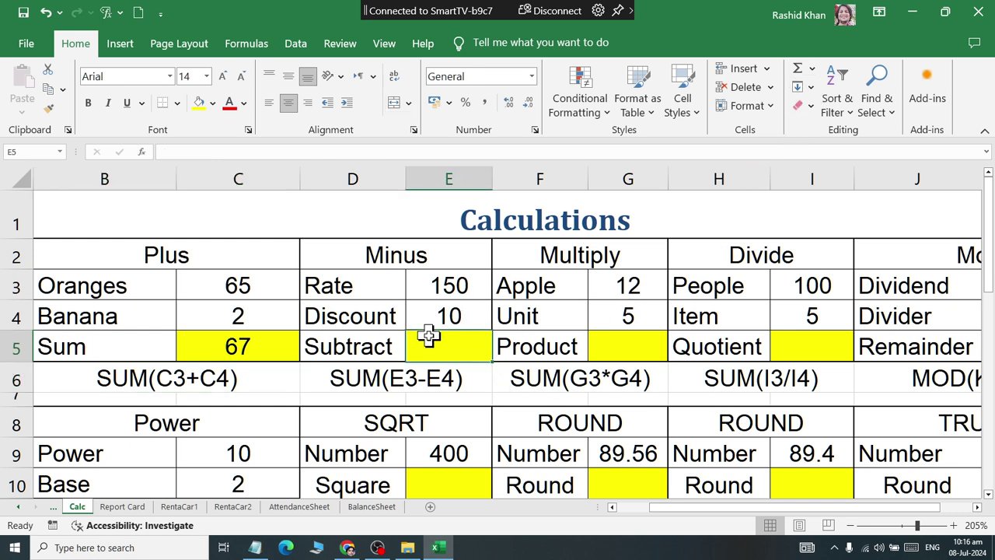
{"action": "left_click", "coordinate": [797, 70]}
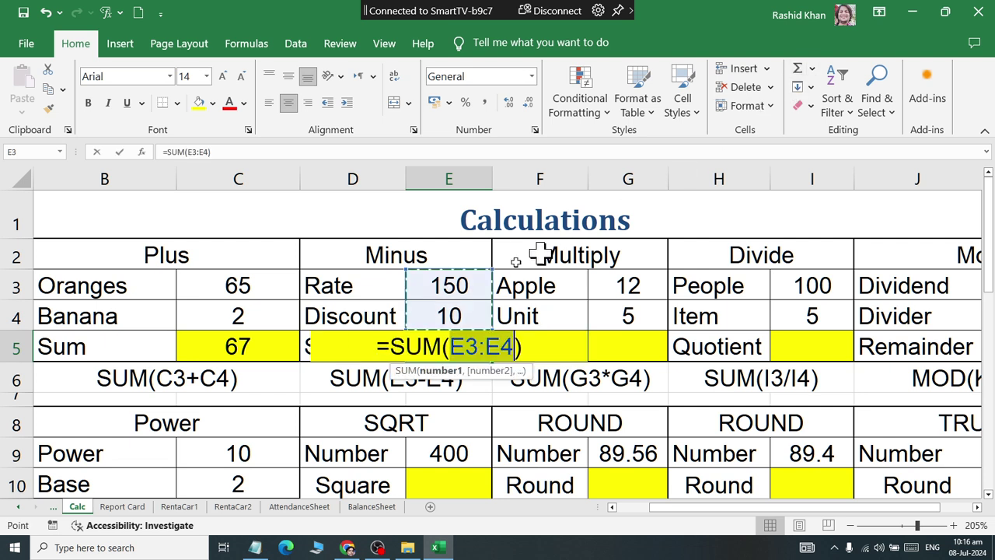
{"action": "left_click", "coordinate": [435, 283]}
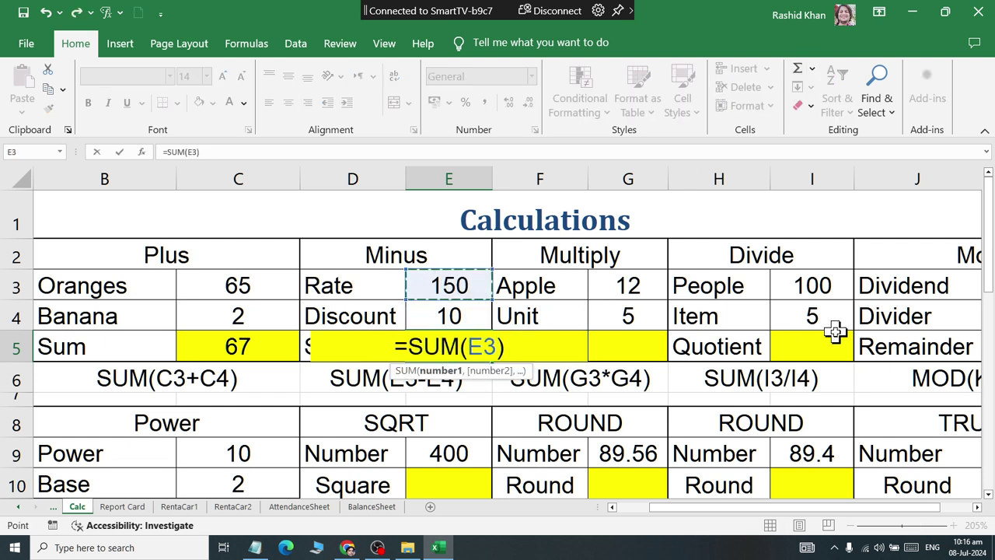
{"action": "type", "text": "-"}
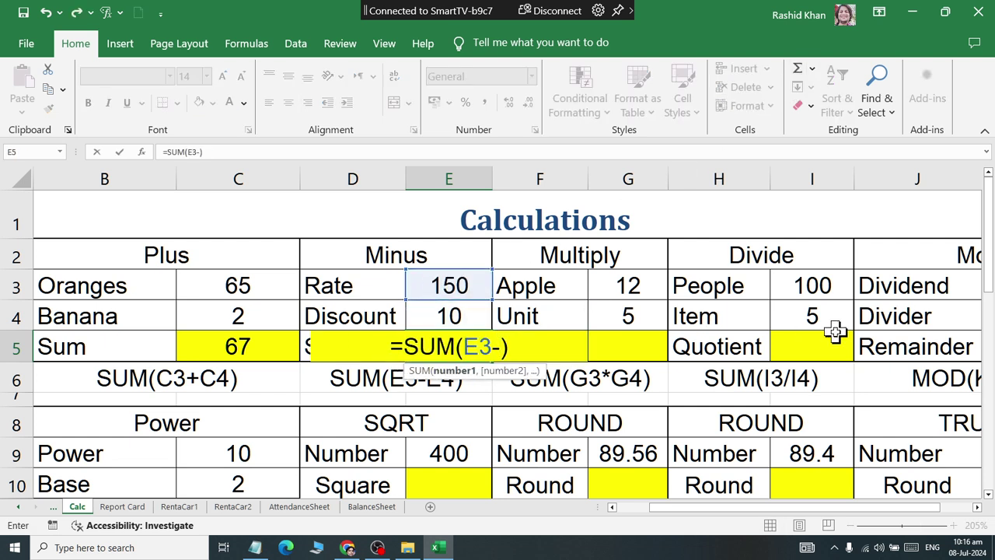
{"action": "left_click", "coordinate": [426, 321]}
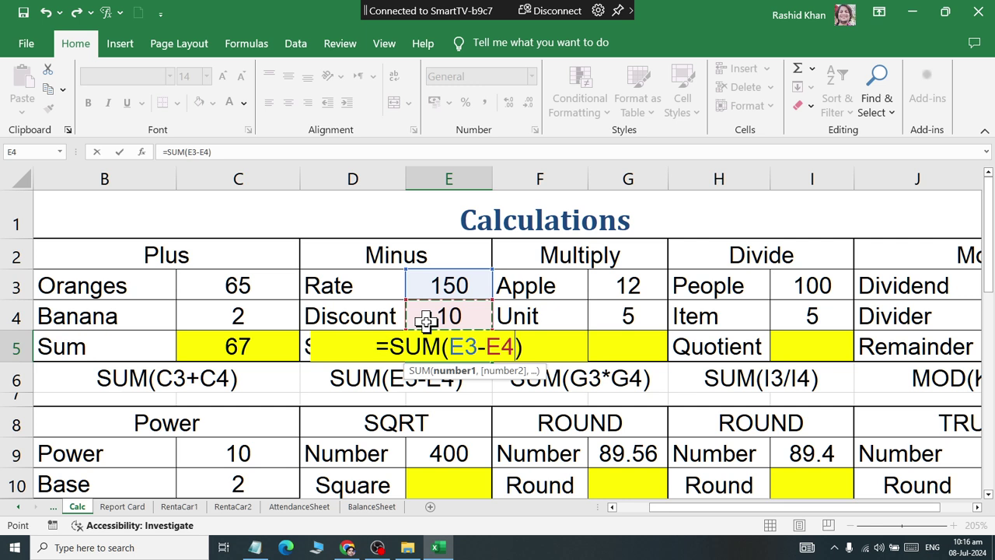
{"action": "key", "text": "Return"}
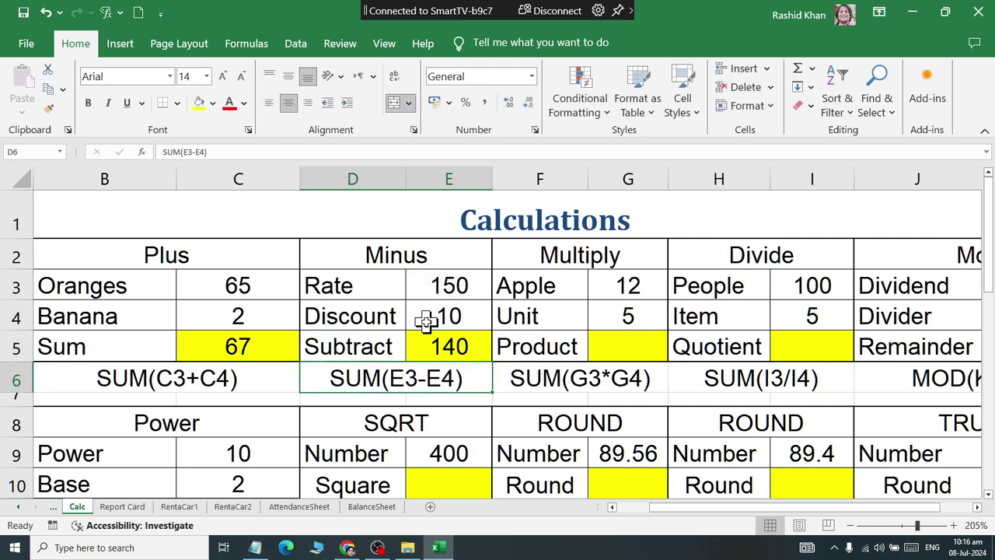
Step: Calculate the Multiply block's Product in G5 with the AutoSum formula =SUM(G3*G4)
{"action": "left_click", "coordinate": [618, 340]}
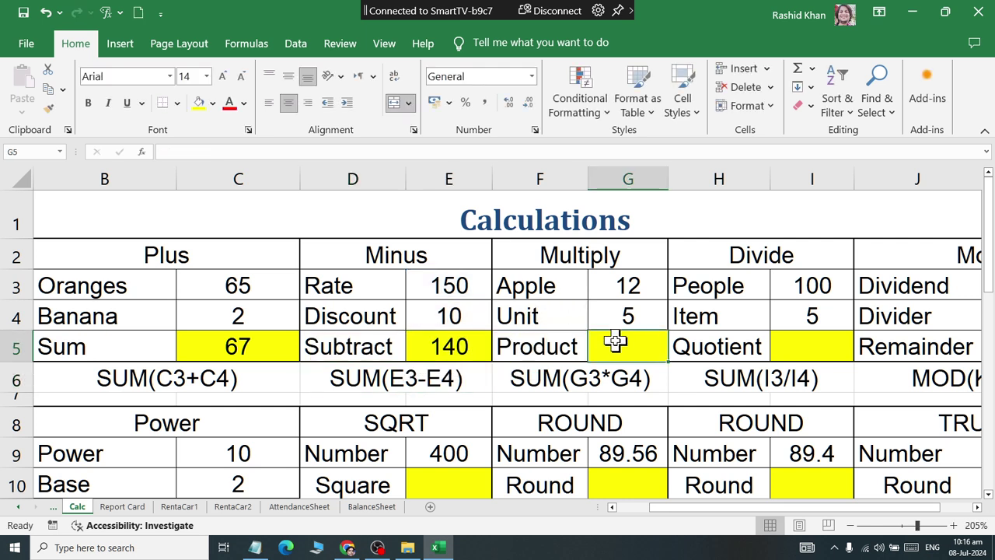
{"action": "left_click", "coordinate": [796, 70]}
{"action": "left_click", "coordinate": [607, 285]}
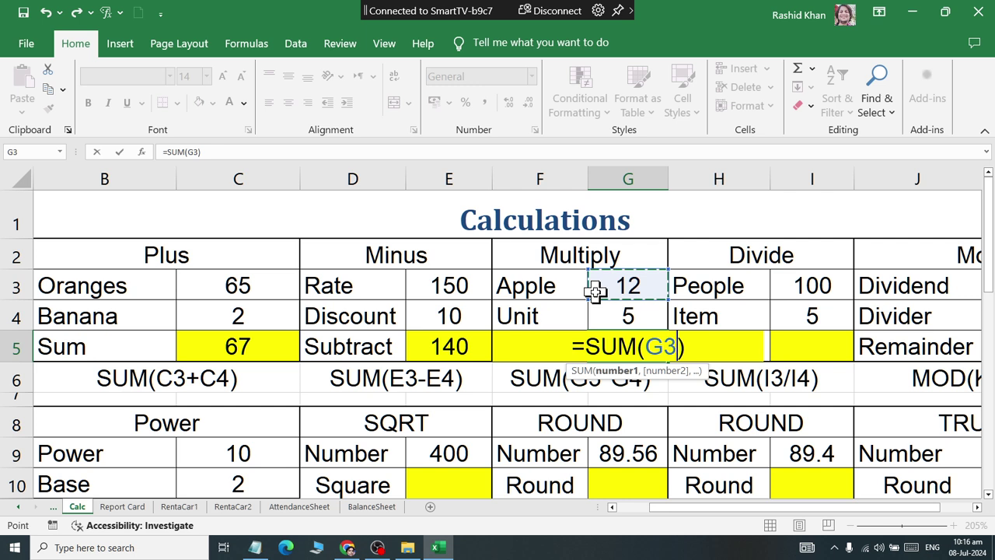
{"action": "type", "text": "*"}
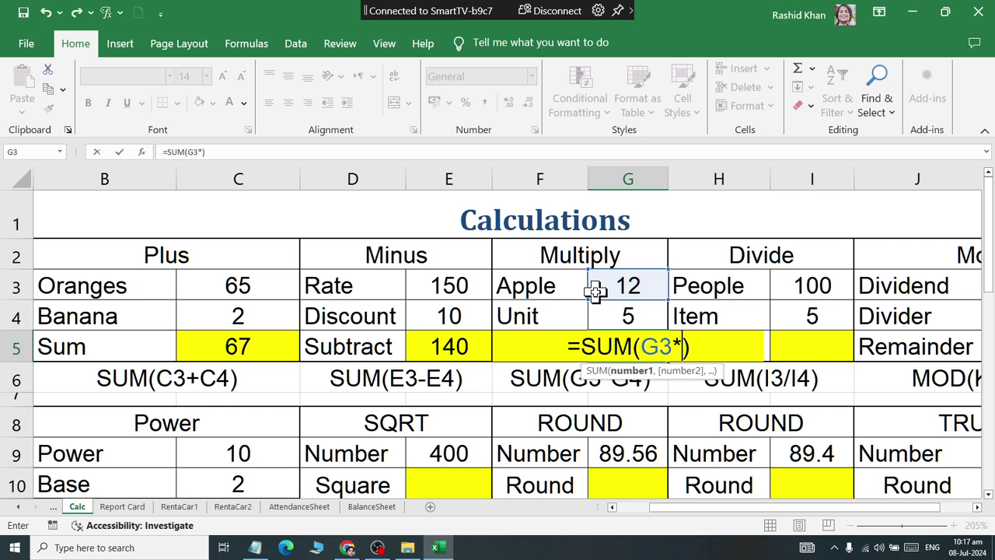
{"action": "left_click", "coordinate": [608, 315]}
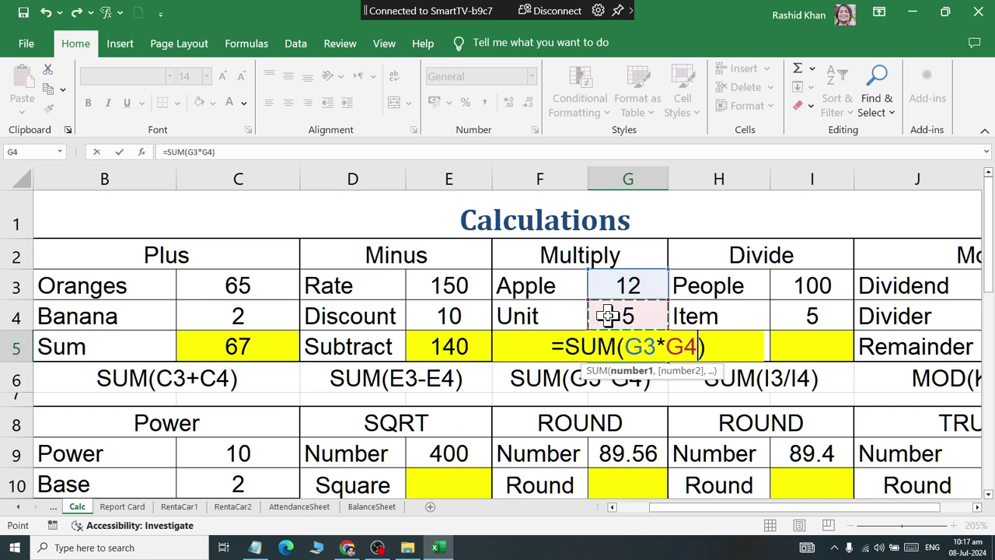
{"action": "key", "text": "Return"}
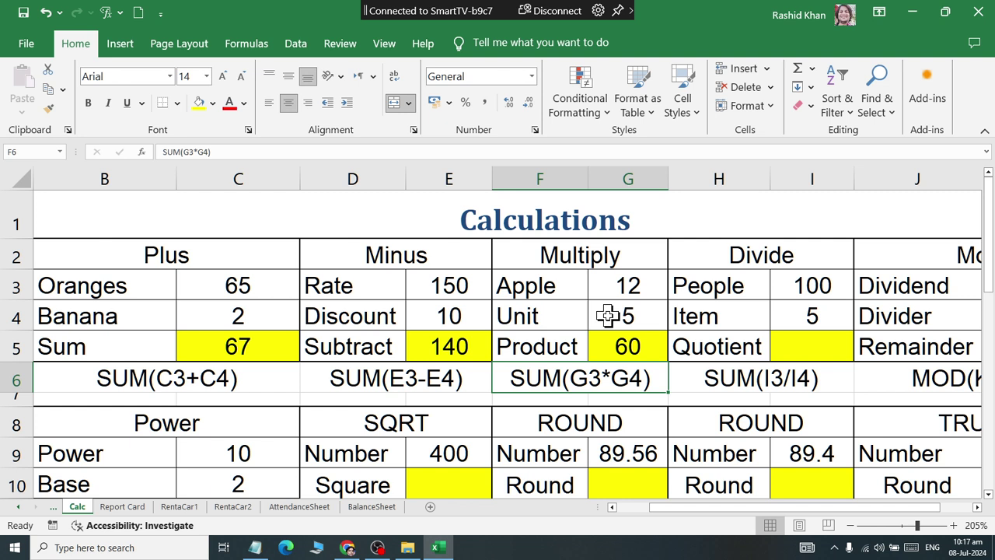
Step: Calculate the Divide block's Quotient in I5 with the AutoSum formula =SUM(I3/I4)
{"action": "left_click", "coordinate": [813, 344]}
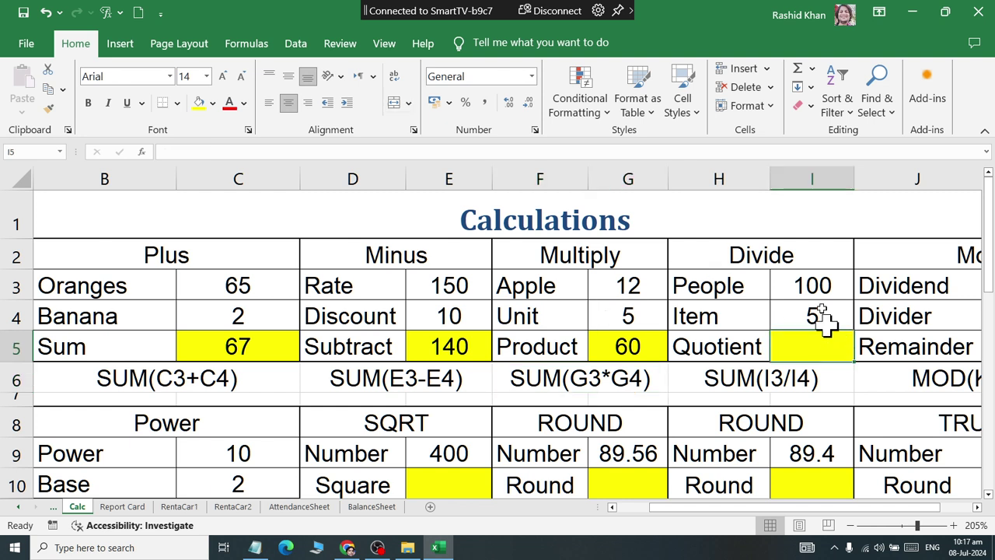
{"action": "right_click", "coordinate": [799, 72]}
{"action": "key", "text": "Escape"}
{"action": "left_click", "coordinate": [799, 71]}
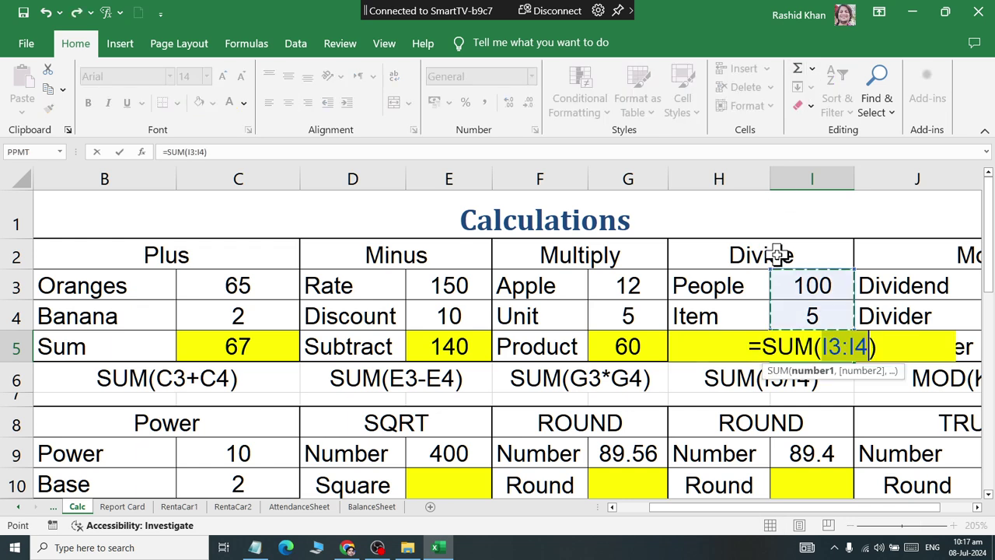
{"action": "left_click", "coordinate": [791, 286]}
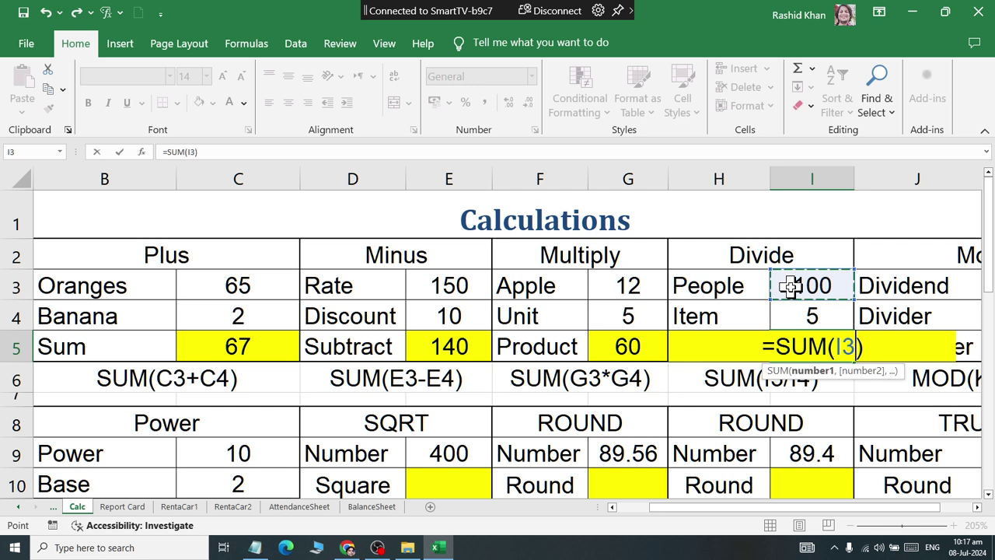
{"action": "type", "text": "/"}
{"action": "left_click", "coordinate": [806, 310]}
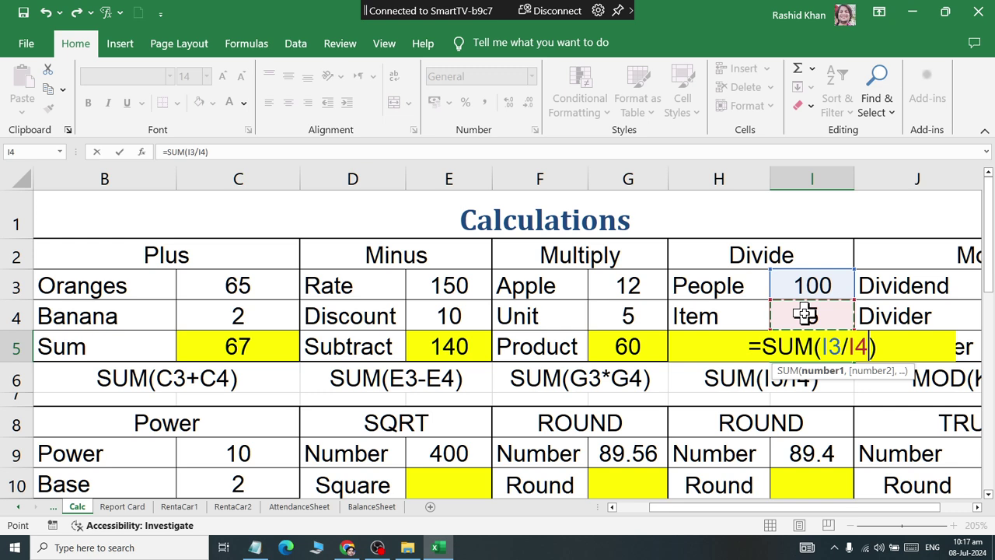
{"action": "key", "text": "Return"}
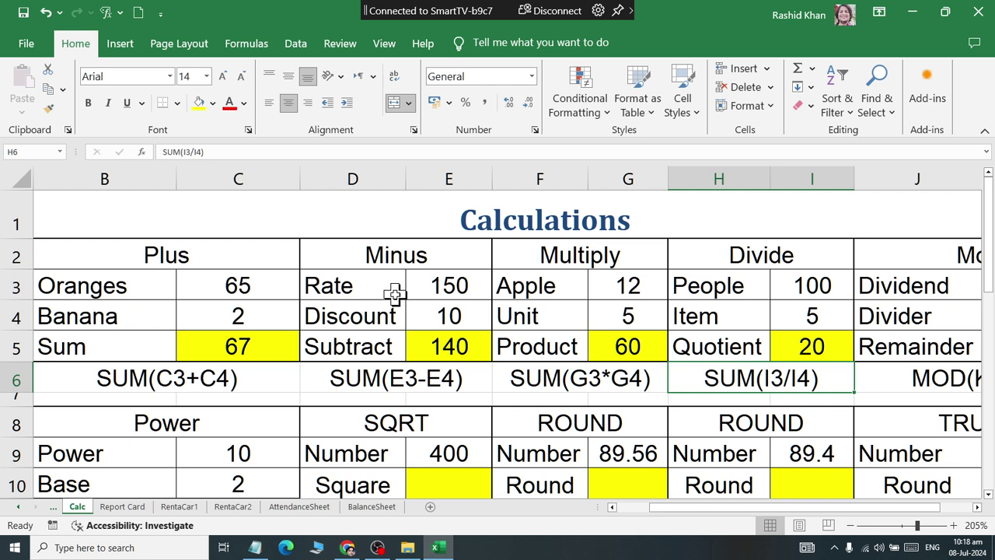
Step: Test the Plus block by setting Oranges to 800 and Banana to 600
{"action": "left_click", "coordinate": [239, 281]}
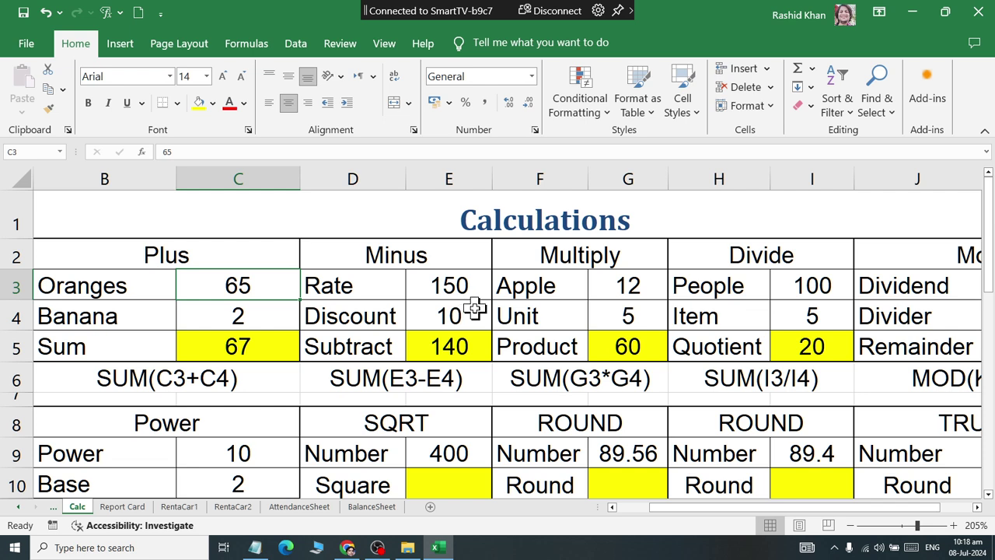
{"action": "type", "text": "800"}
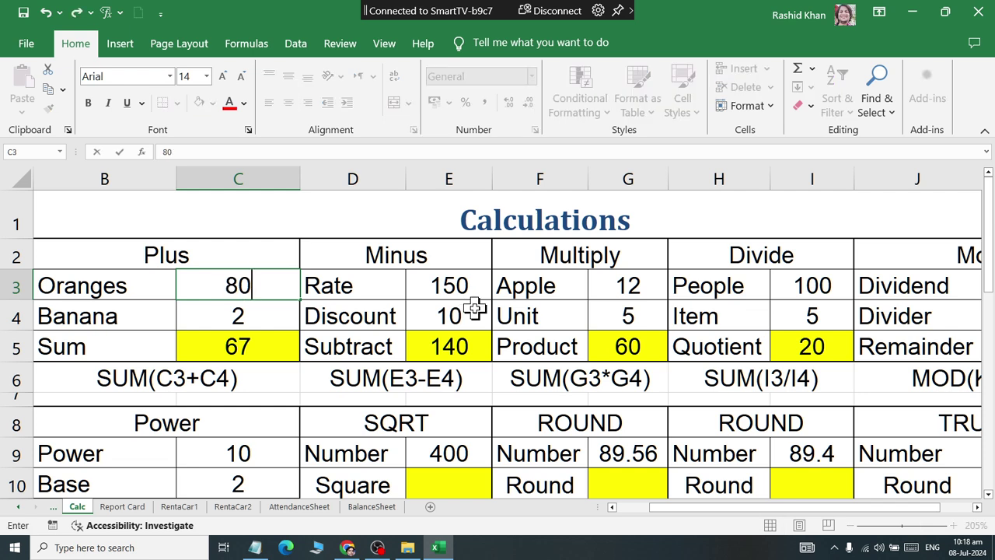
{"action": "key", "text": "Return"}
{"action": "type", "text": "600"}
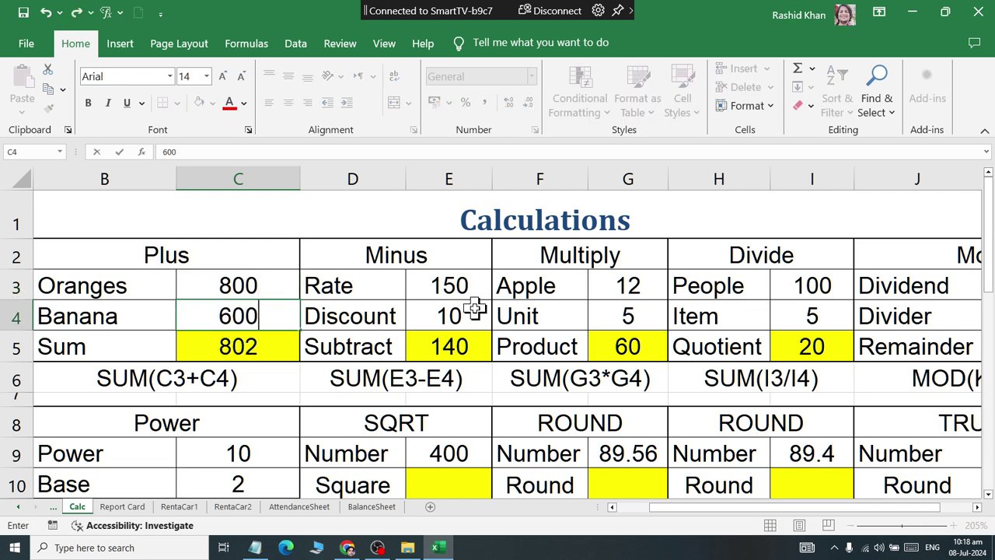
{"action": "key", "text": "Return"}
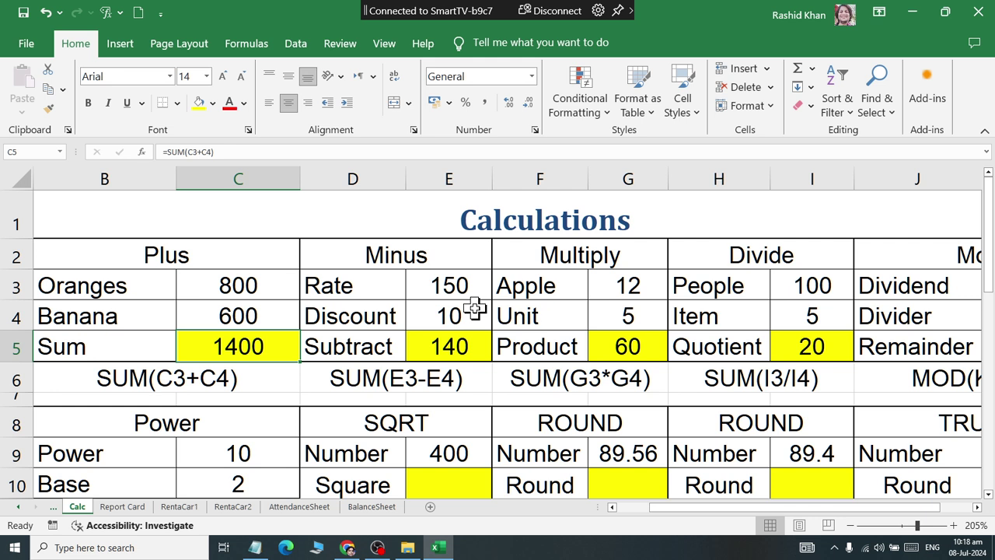
Step: Test the Minus block by setting Rate to 5000 and Discount to 234
{"action": "left_click", "coordinate": [449, 286]}
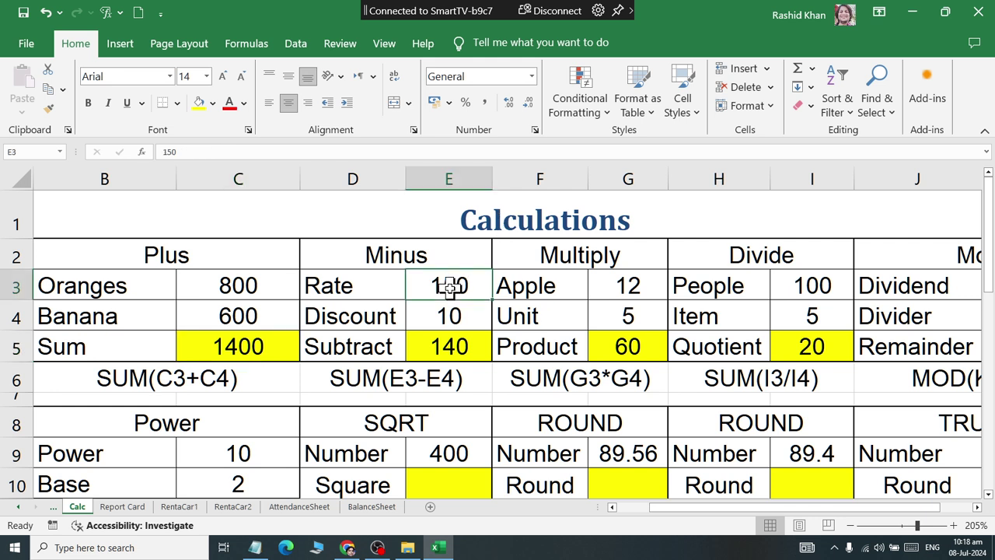
{"action": "type", "text": "5000"}
{"action": "key", "text": "Return"}
{"action": "type", "text": "234"}
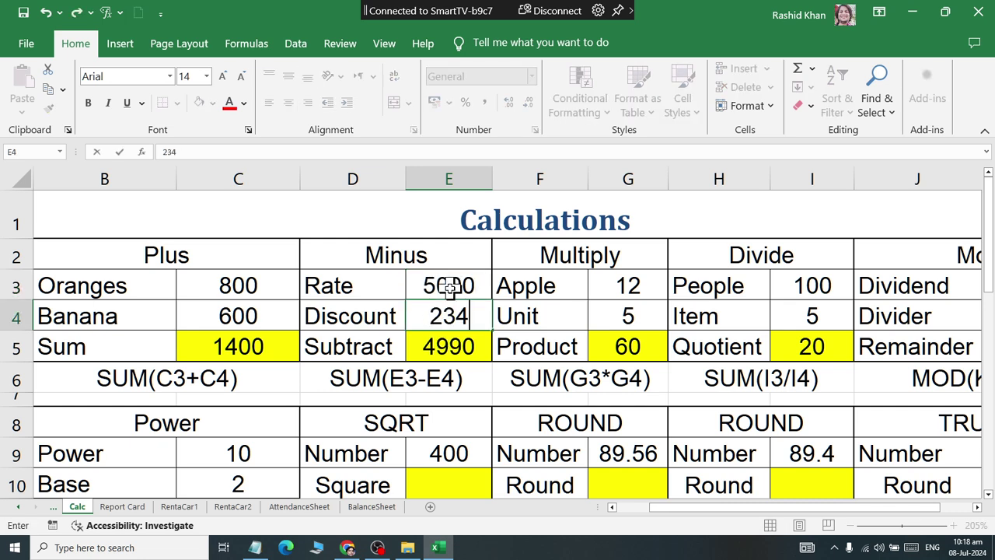
{"action": "key", "text": "Return"}
Step: Test the Multiply block by setting both Apple and Unit to 234
{"action": "key", "text": "Right"}
{"action": "key", "text": "Right"}
{"action": "key", "text": "Up"}
{"action": "key", "text": "Up"}
{"action": "type", "text": "234"}
{"action": "key", "text": "Return"}
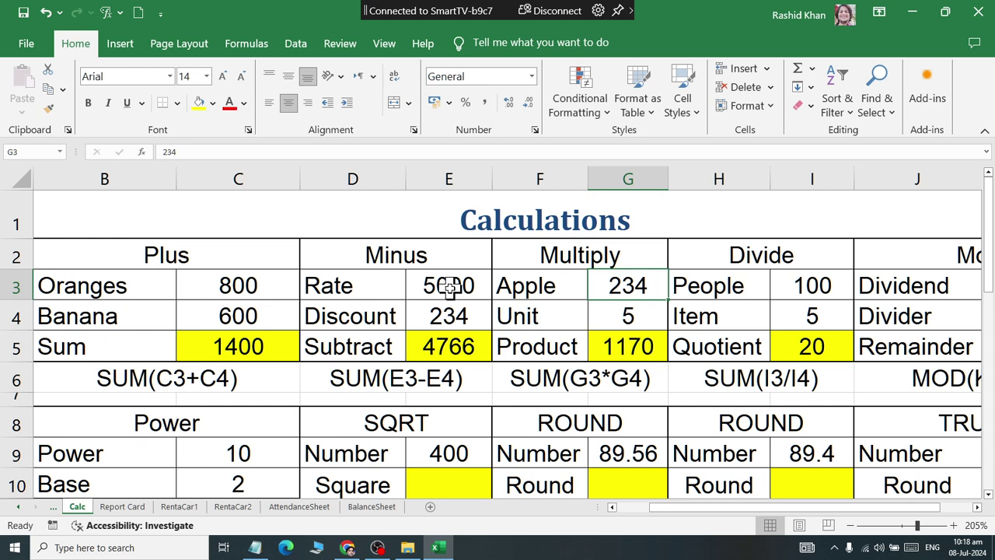
{"action": "type", "text": "234"}
{"action": "key", "text": "Return"}
Step: Test the Divide block by setting People to 234324 and Item to 54
{"action": "key", "text": "Right"}
{"action": "key", "text": "Right"}
{"action": "key", "text": "Up"}
{"action": "key", "text": "Up"}
{"action": "type", "text": "234324"}
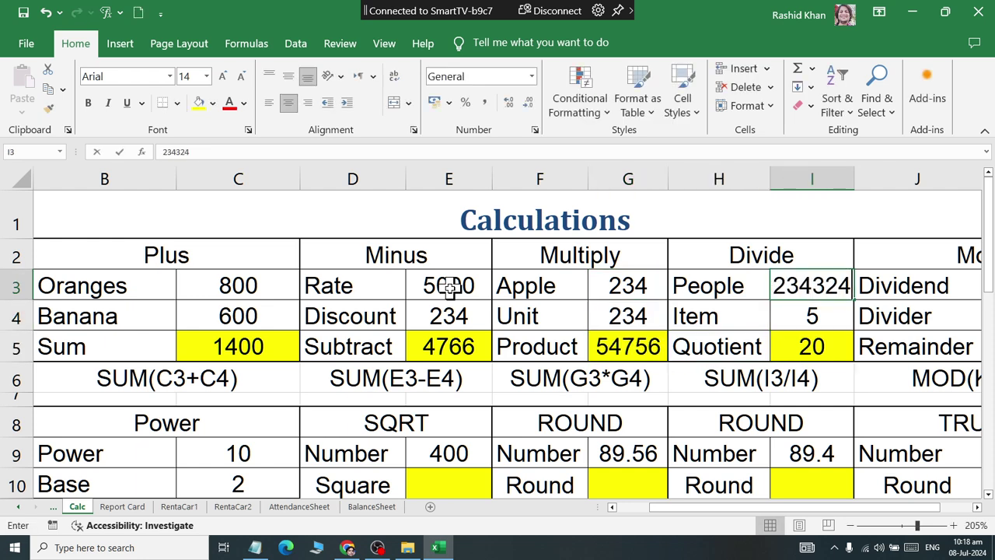
{"action": "key", "text": "Return"}
{"action": "type", "text": "54"}
{"action": "key", "text": "Return"}
Step: Set the People value in the Divide block to 342
{"action": "key", "text": "Up"}
{"action": "key", "text": "Up"}
{"action": "type", "text": "34"}
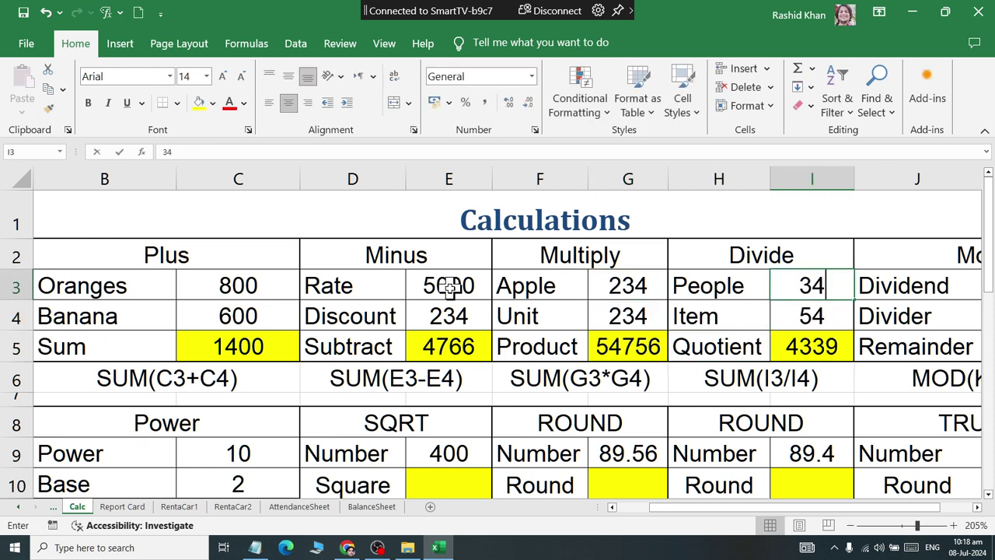
{"action": "type", "text": "2"}
{"action": "key", "text": "Return"}
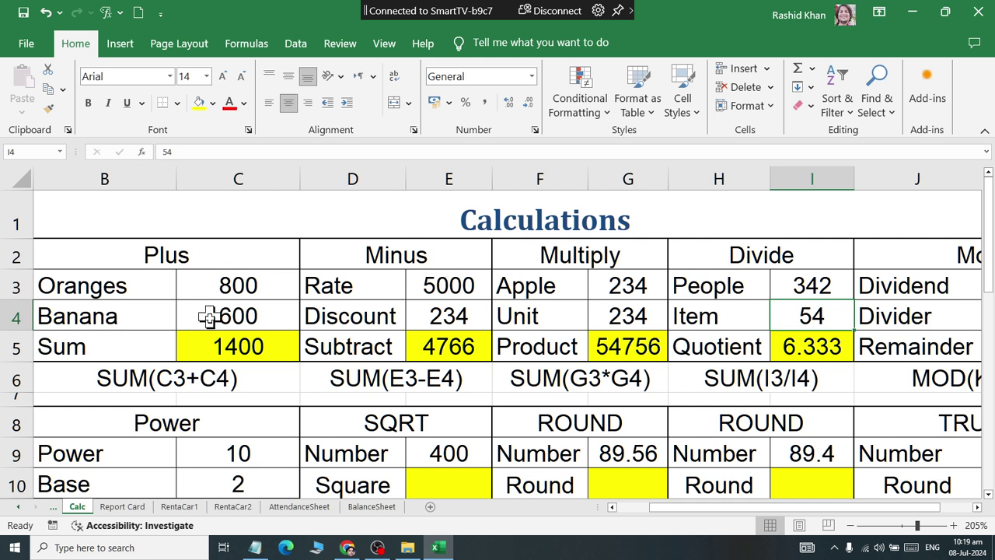
Step: Inspect the underlying contents of the Oranges value, the Oranges label and the Plus block's Sum cell
{"action": "left_click", "coordinate": [227, 290]}
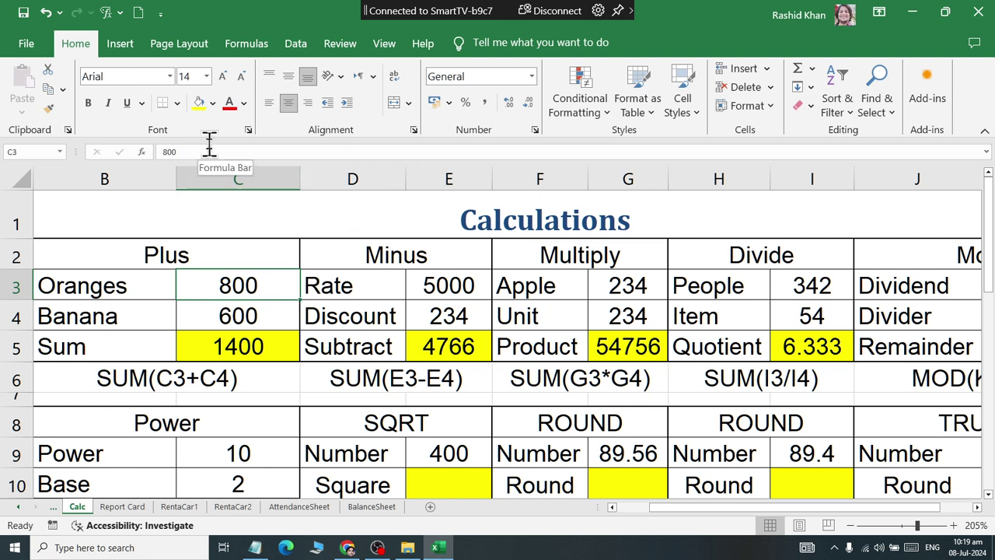
{"action": "left_click", "coordinate": [101, 284]}
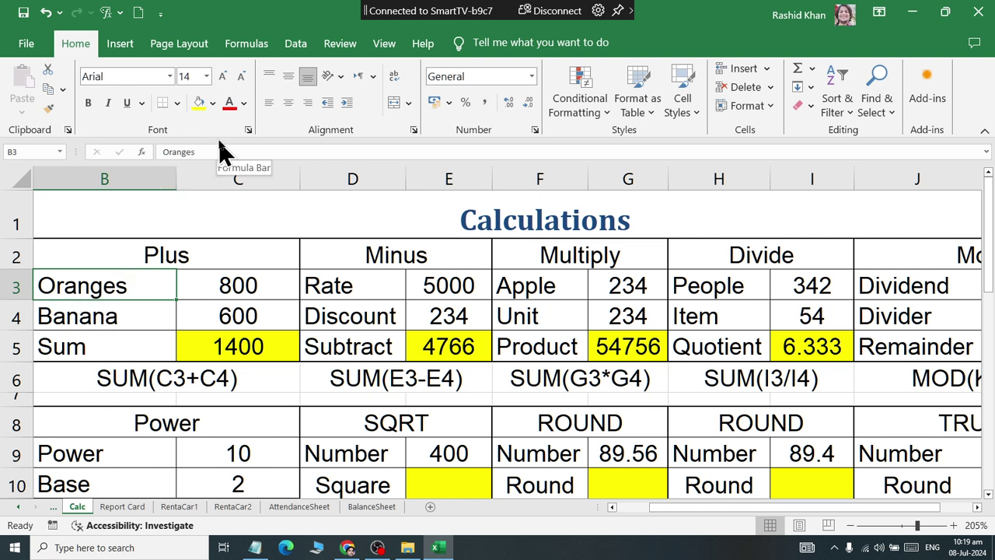
{"action": "left_click", "coordinate": [281, 341]}
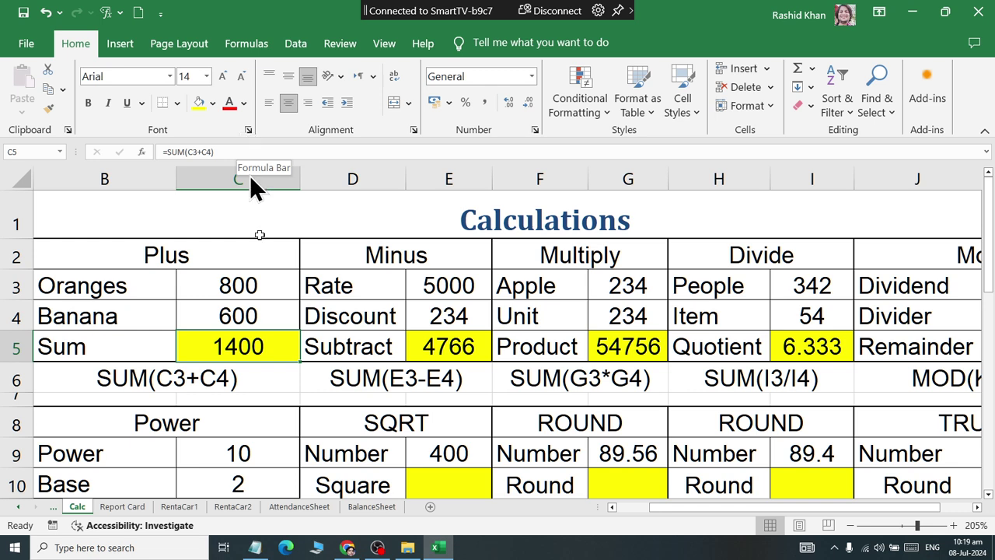
Step: Change the Plus block's Sum formula in C5 to =SUM(C3-C4)
{"action": "double_click", "coordinate": [272, 346]}
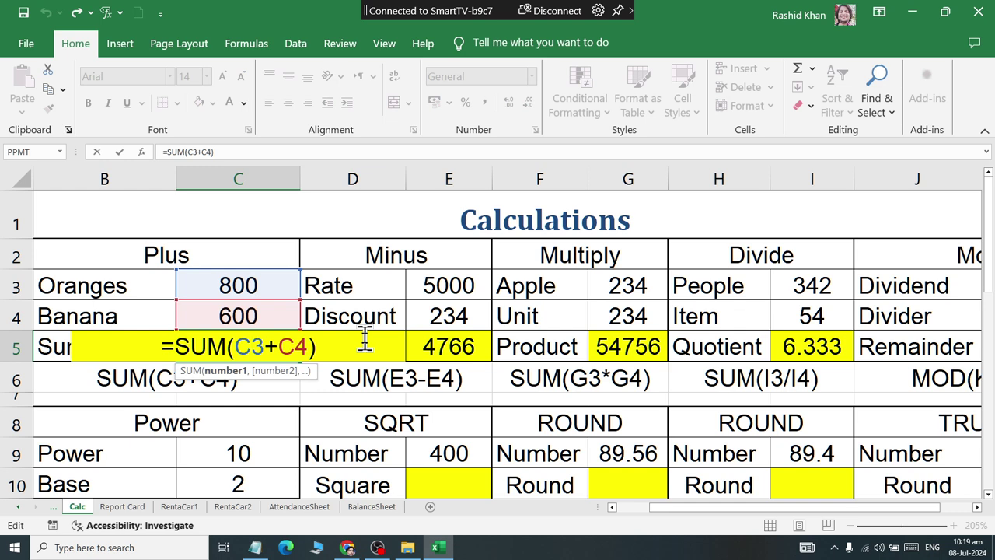
{"action": "key", "text": "Right"}
{"action": "key", "text": "Right"}
{"action": "key", "text": "BackSpace"}
{"action": "type", "text": "-"}
{"action": "key", "text": "Return"}
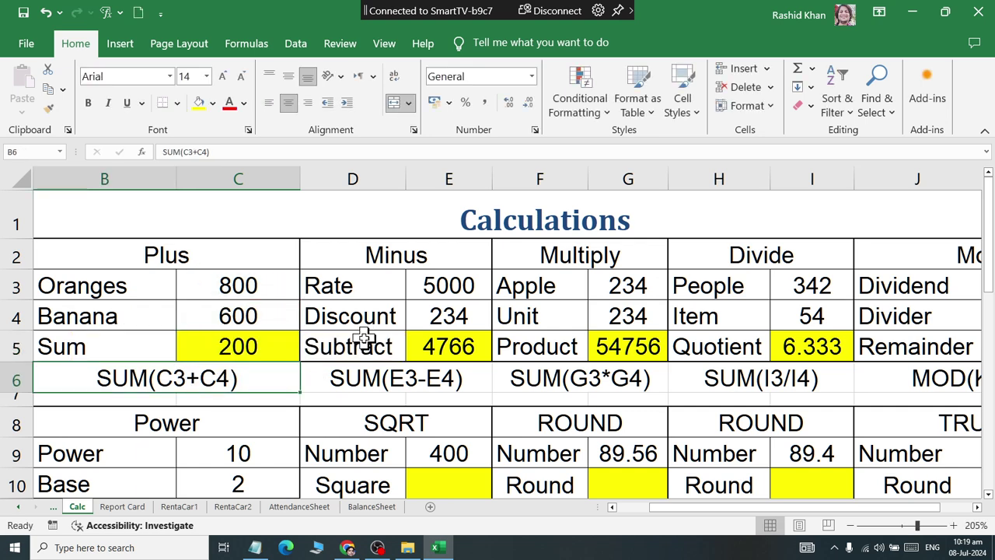
Step: Change the operator in the C5 formula to division, giving =SUM(C3/C4)
{"action": "key", "text": "Up"}
{"action": "key", "text": "F2"}
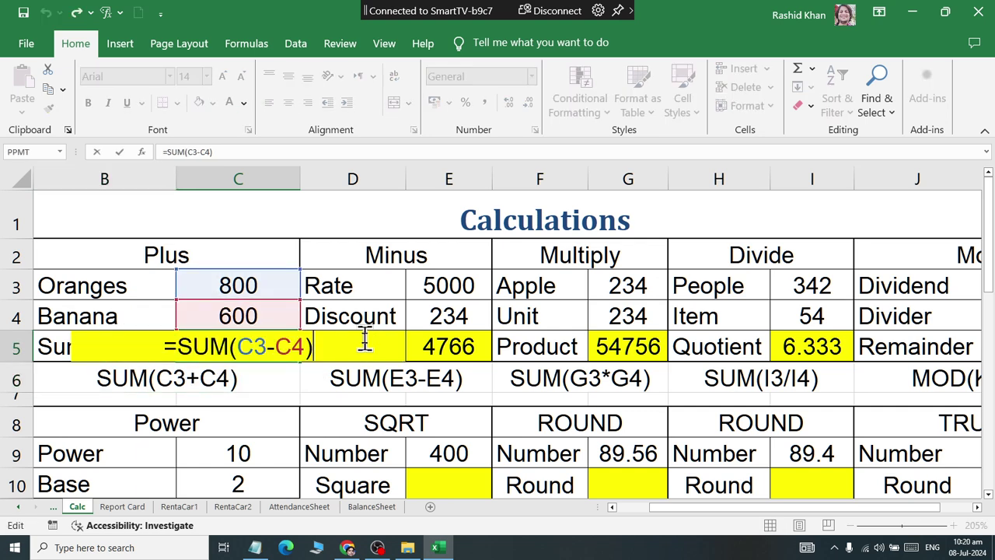
{"action": "key", "text": "Left"}
{"action": "key", "text": "Left"}
{"action": "key", "text": "Left"}
{"action": "key", "text": "BackSpace"}
{"action": "type", "text": "/"}
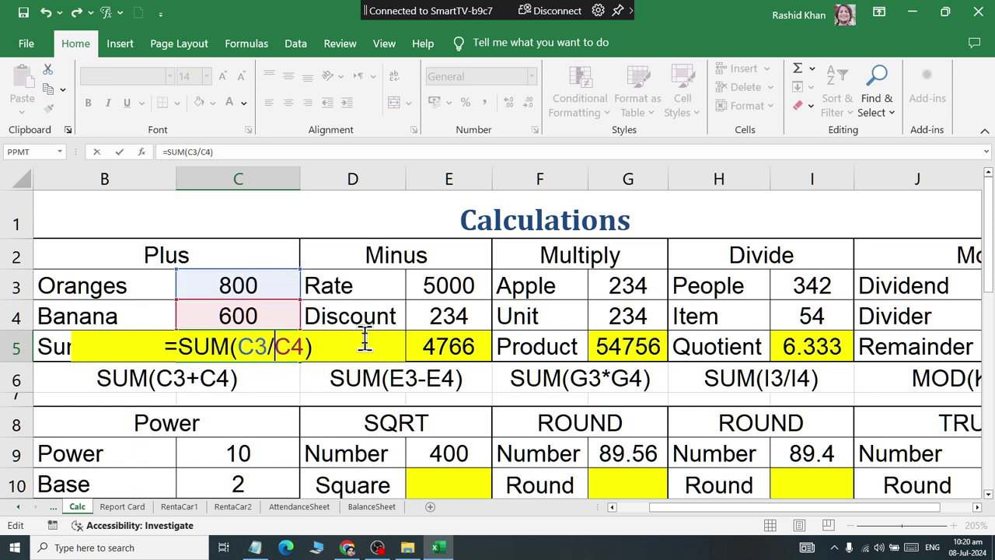
{"action": "key", "text": "Return"}
Step: Restore the addition formula =SUM(C3+C4) in C5
{"action": "key", "text": "Up"}
{"action": "key", "text": "F2"}
{"action": "key", "text": "Left"}
{"action": "key", "text": "Left"}
{"action": "key", "text": "Left"}
{"action": "key", "text": "BackSpace"}
{"action": "type", "text": "+"}
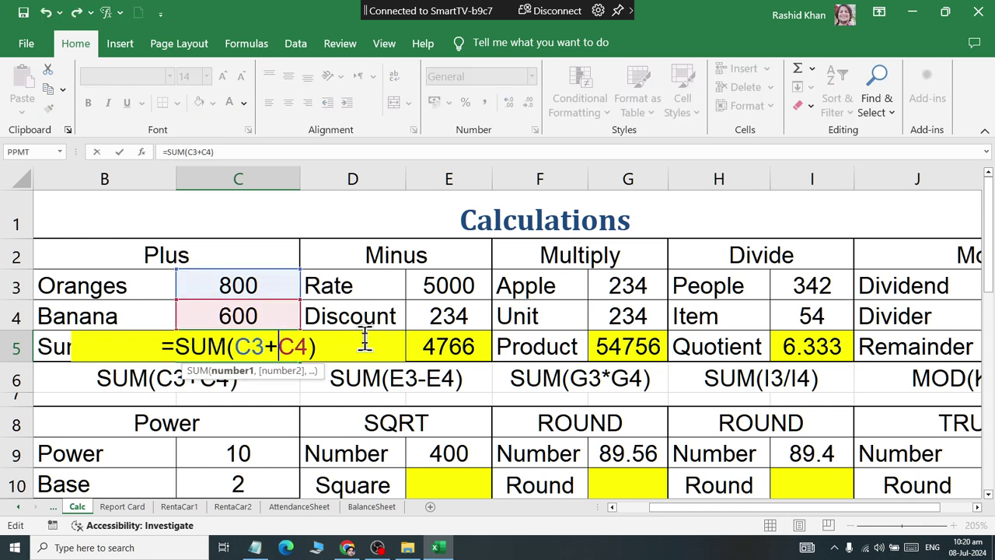
{"action": "key", "text": "BackSpace"}
{"action": "type", "text": "+"}
{"action": "key", "text": "Return"}
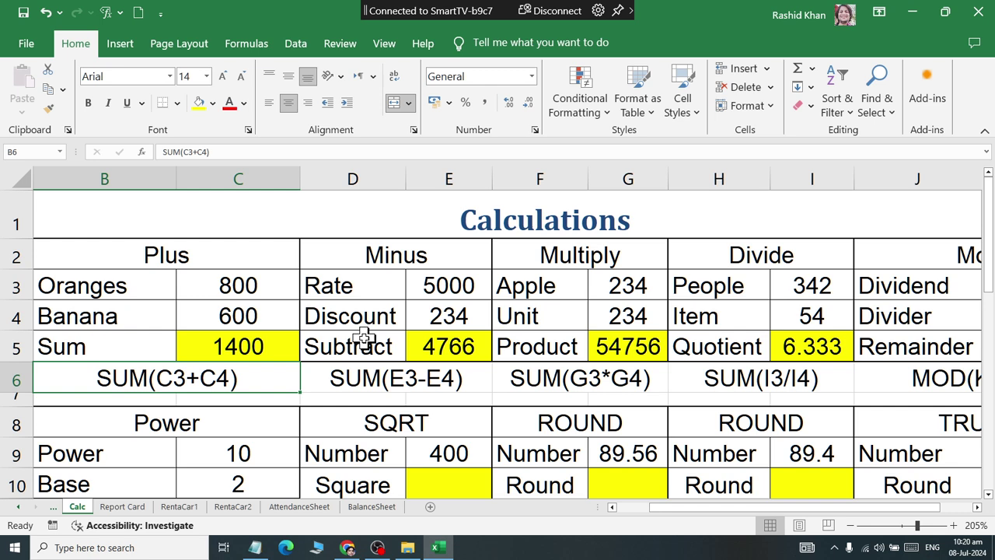
Step: Close the Calculations workbook without saving and open Result_CompiledSheet.xlsx from the ExcelFiles folder
{"action": "left_click", "coordinate": [977, 12]}
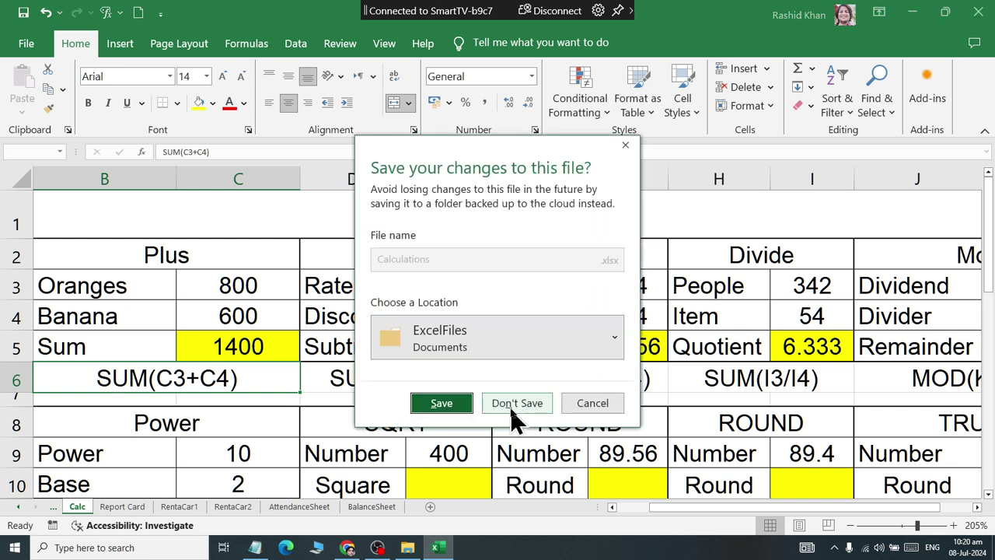
{"action": "left_click", "coordinate": [516, 403]}
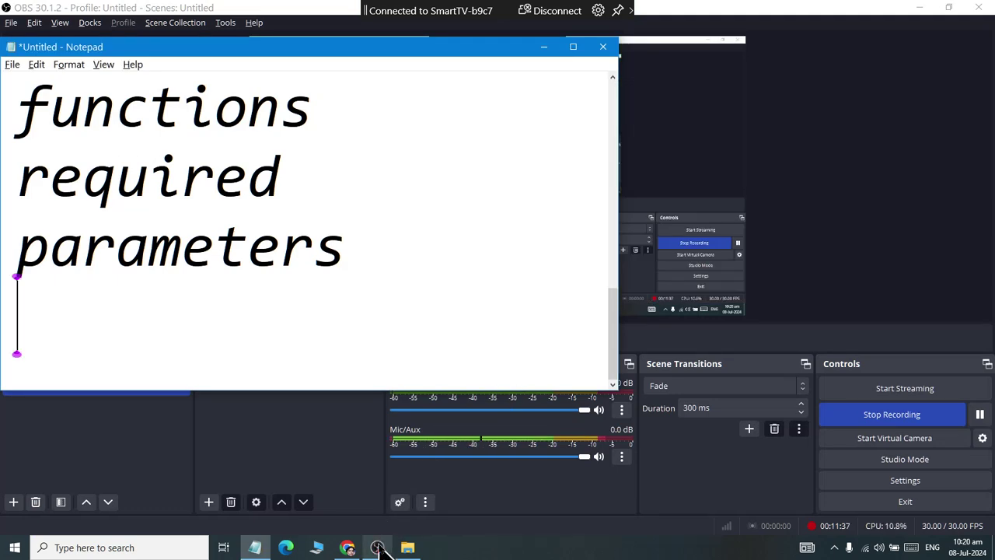
{"action": "left_click", "coordinate": [407, 547]}
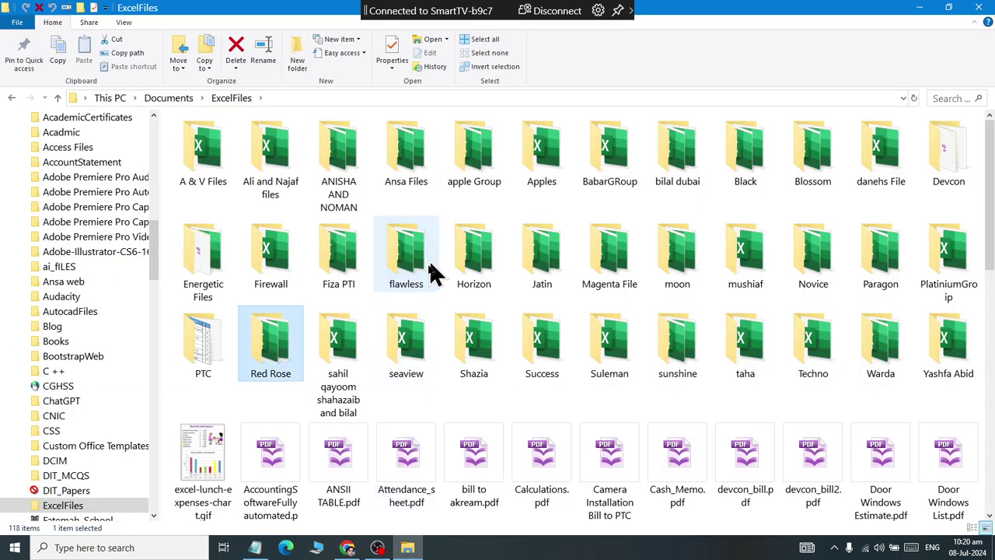
{"action": "type", "text": "res"}
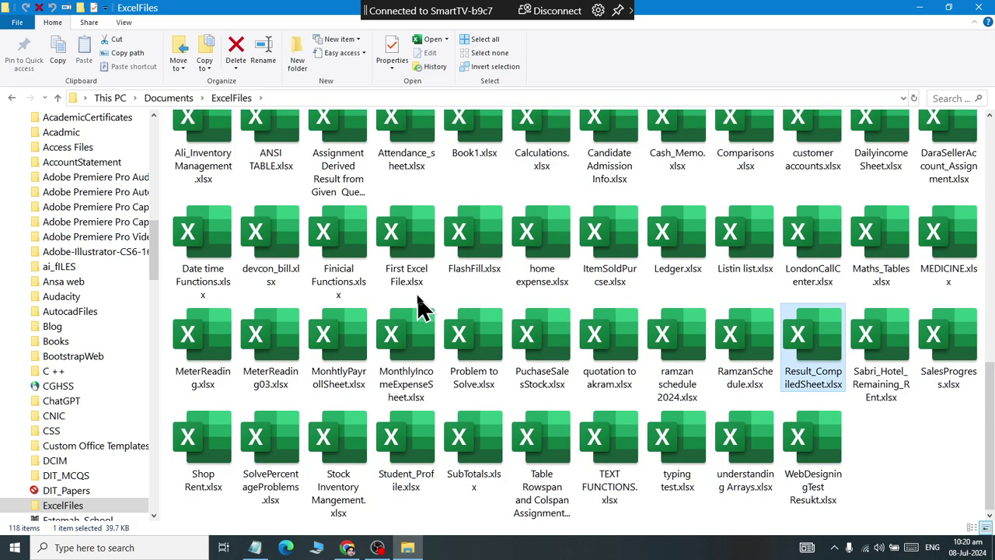
{"action": "key", "text": "Return"}
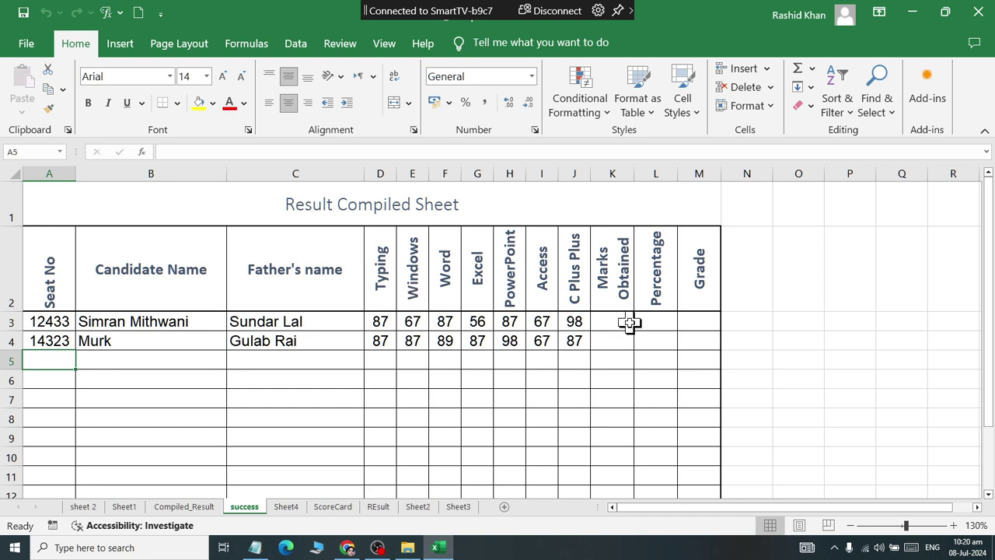
Step: On the Compiled_Result sheet, clear the Marks Obtained and Percentage values from row 4 downward
{"action": "left_click", "coordinate": [189, 507]}
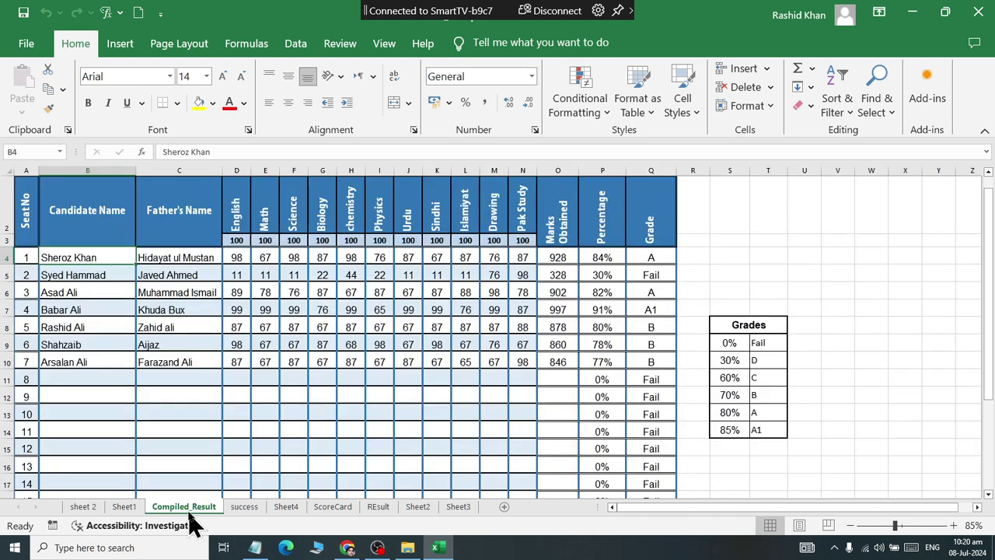
{"action": "left_click", "coordinate": [570, 263]}
{"action": "left_click_drag", "start_coordinate": [569, 263], "coordinate": [604, 513]}
{"action": "key", "text": "Delete"}
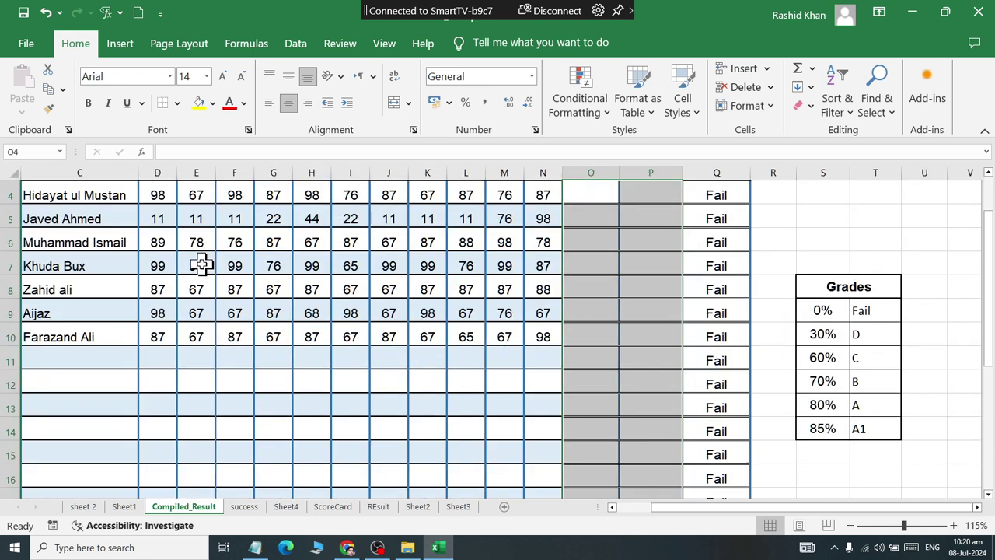
Step: Total the subject marks D4:N4 into Marks Obtained cell O4 with AutoSum, and widen column O
{"action": "scroll", "coordinate": [198, 263], "scroll_direction": "up", "scroll_amount": 2, "text": "ctrl"}
{"action": "scroll", "coordinate": [199, 261], "scroll_direction": "up", "scroll_amount": 1}
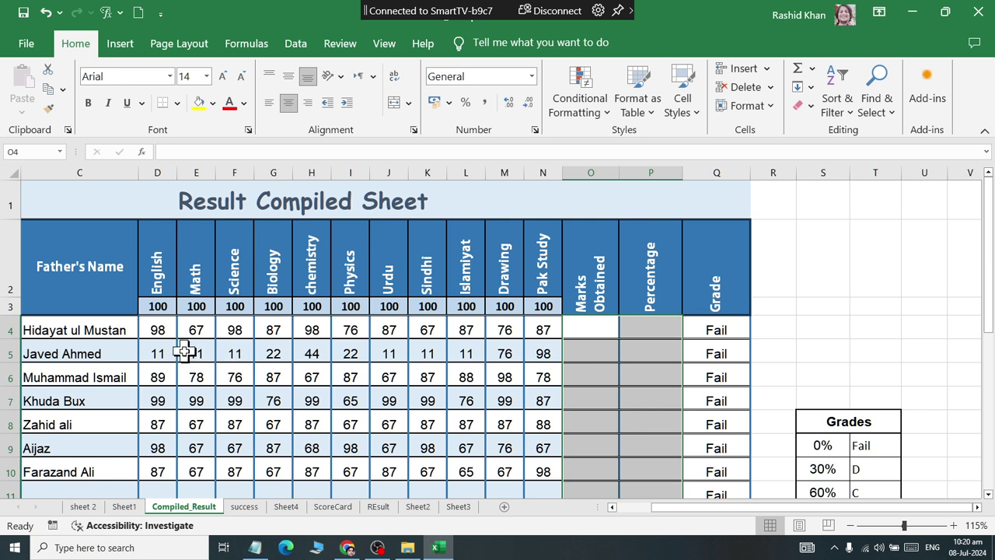
{"action": "left_click", "coordinate": [157, 328]}
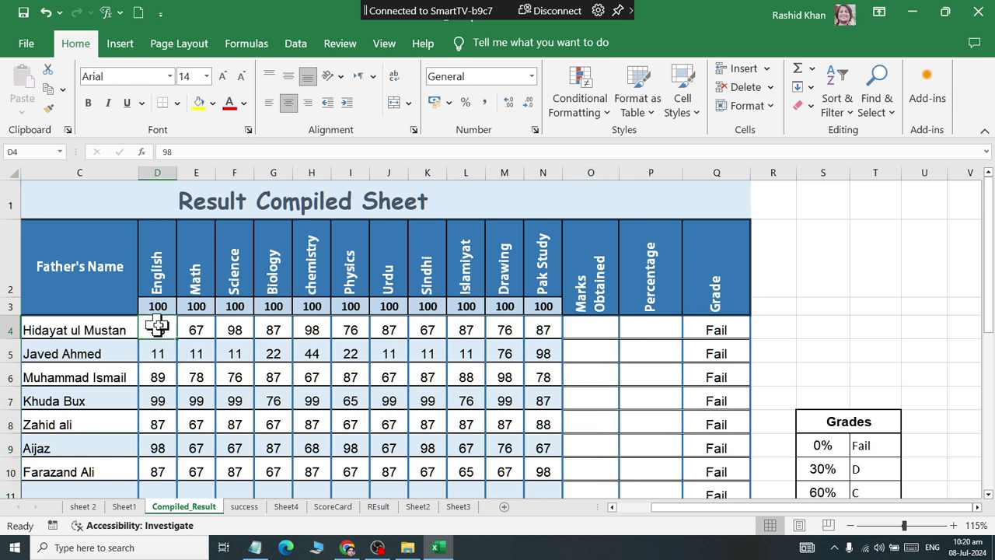
{"action": "left_click_drag", "start_coordinate": [157, 328], "coordinate": [547, 327]}
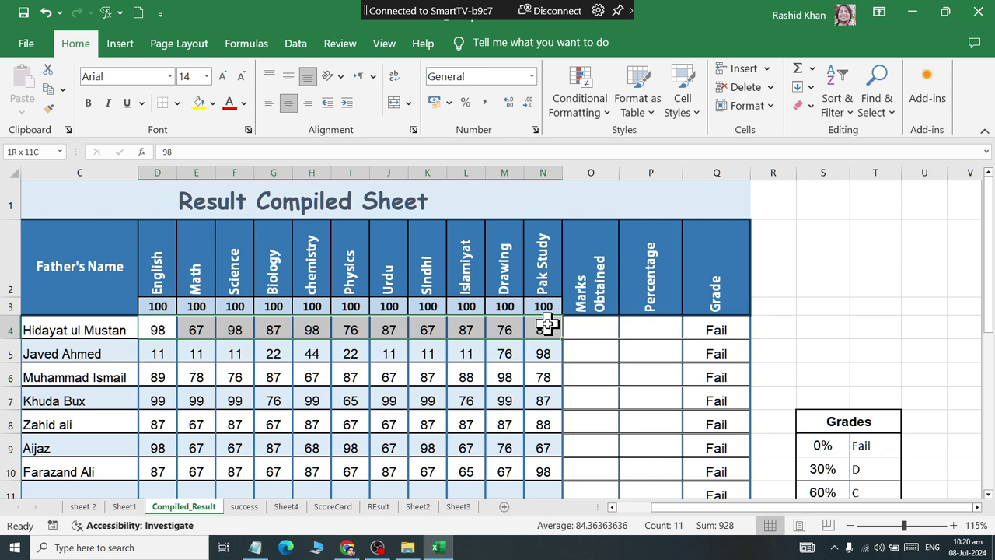
{"action": "left_click_drag", "start_coordinate": [546, 327], "coordinate": [582, 326]}
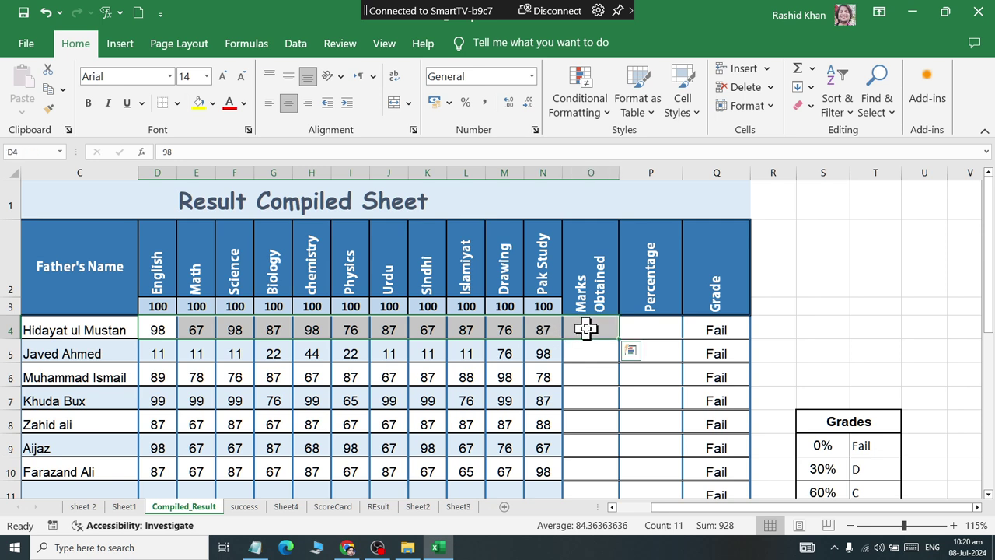
{"action": "left_click", "coordinate": [801, 72]}
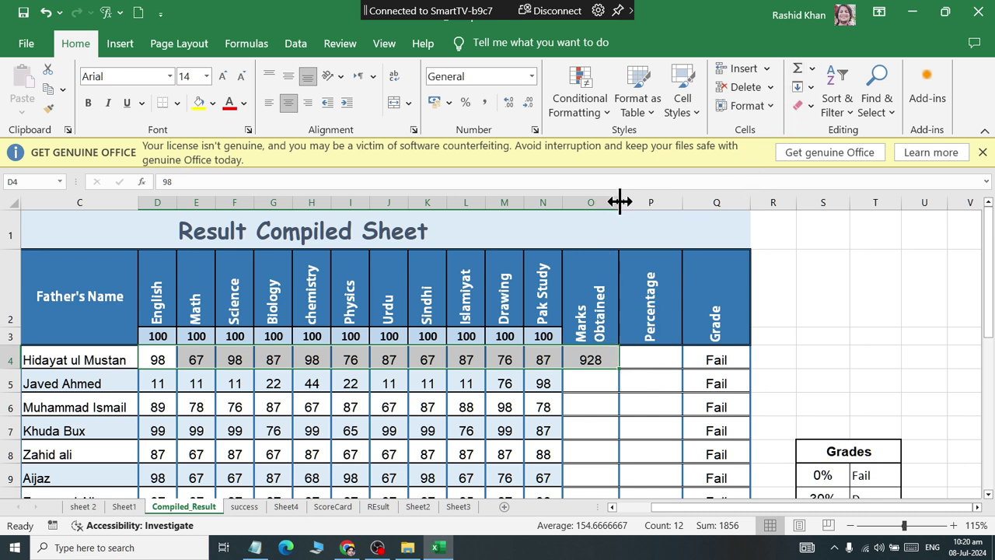
{"action": "left_click_drag", "start_coordinate": [617, 203], "coordinate": [649, 204]}
Step: Inspect the D4:N4 range reference, including its colon separator, in the SUM formula of Marks Obtained cell O4
{"action": "left_click", "coordinate": [610, 382]}
{"action": "left_click", "coordinate": [604, 357]}
{"action": "double_click", "coordinate": [604, 357]}
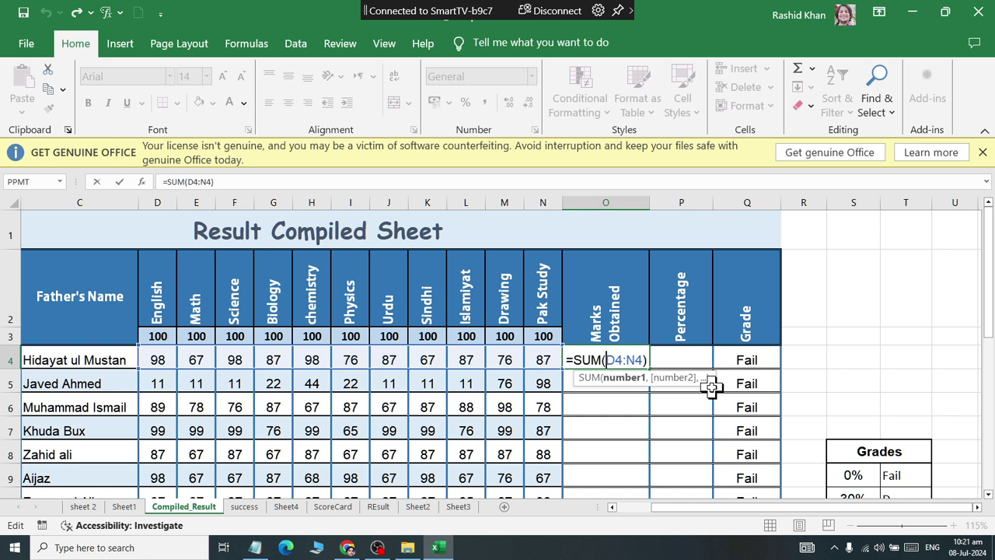
{"action": "left_click", "coordinate": [624, 359]}
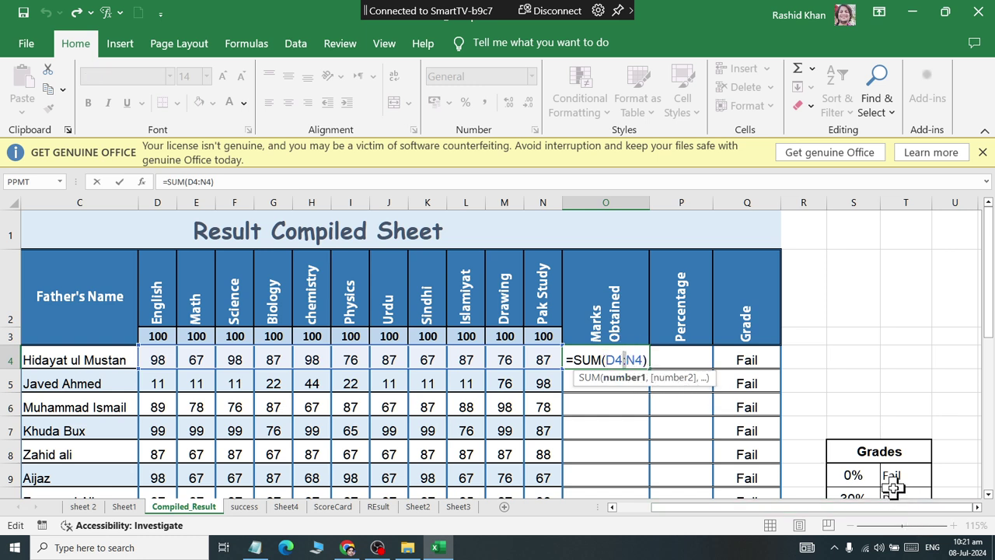
{"action": "key", "text": "ctrl+Return"}
{"action": "scroll", "coordinate": [620, 346], "scroll_direction": "up", "scroll_amount": 5, "text": "ctrl"}
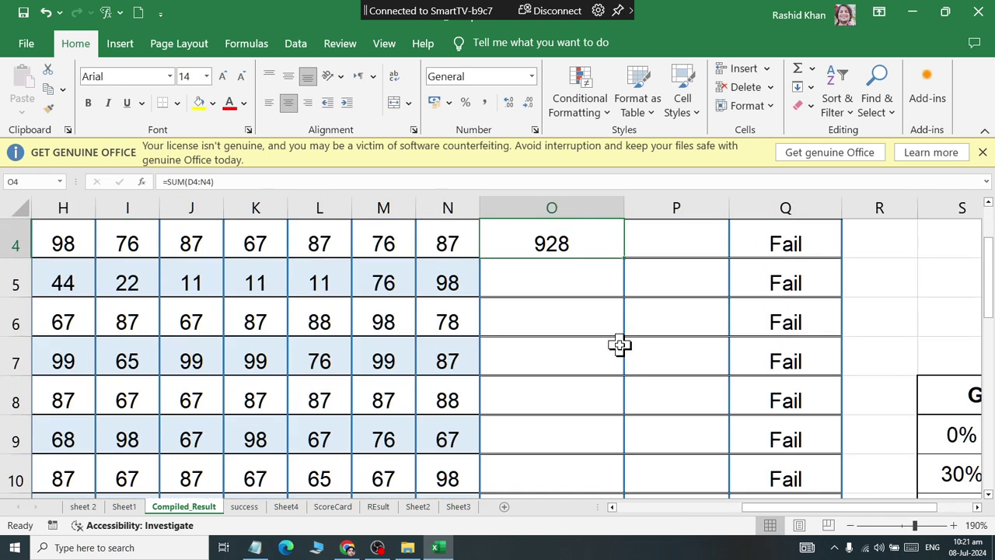
{"action": "double_click", "coordinate": [548, 244]}
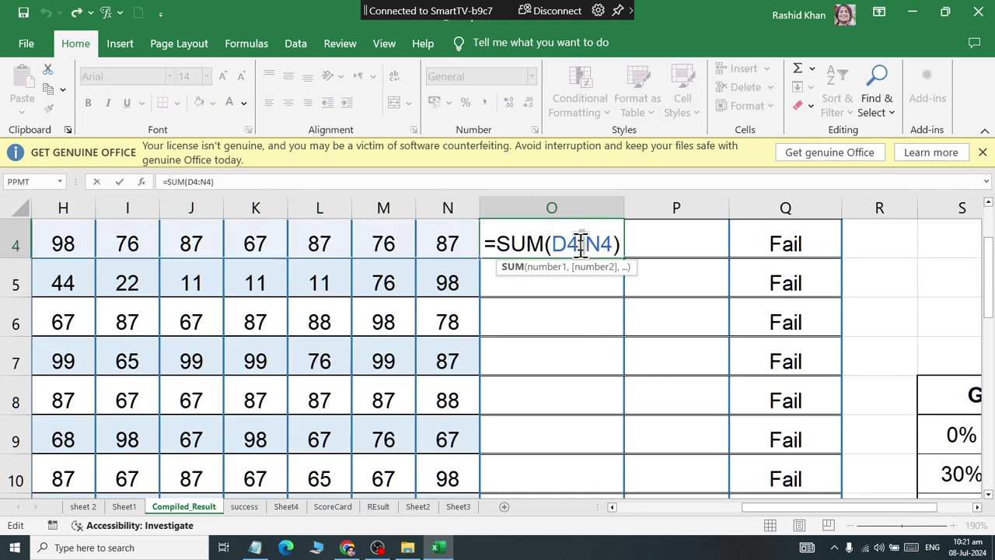
{"action": "double_click", "coordinate": [580, 243]}
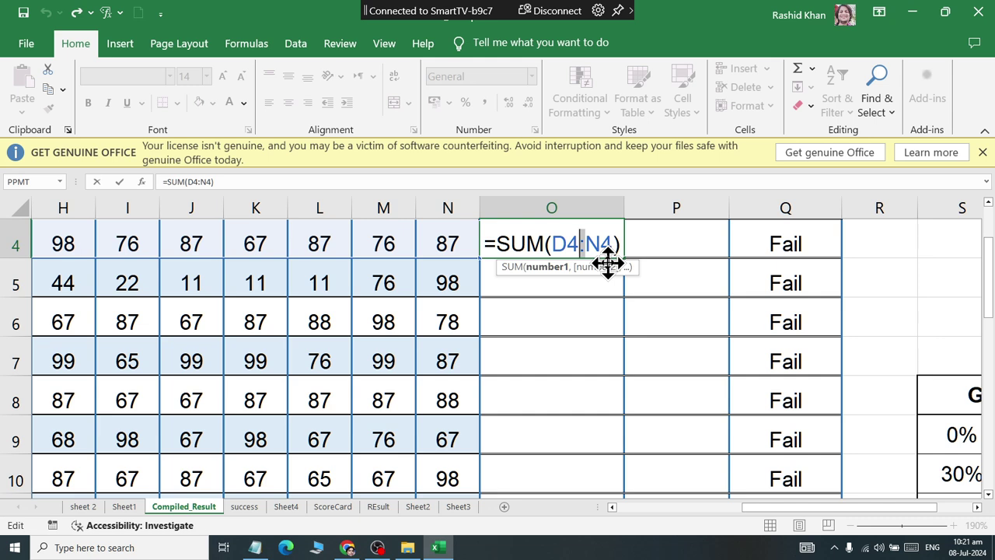
{"action": "key", "text": "ctrl+Return"}
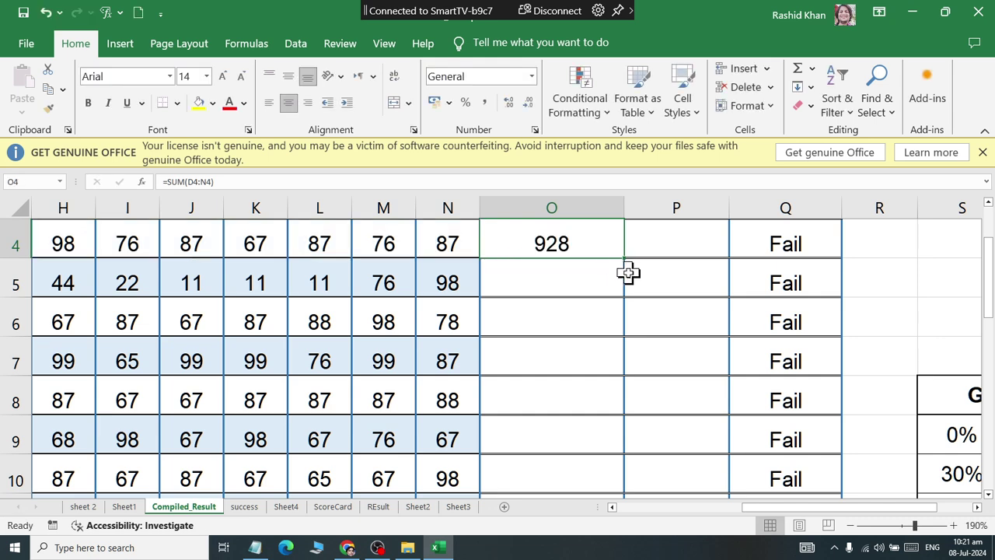
Step: Total the second student's subject marks D5:N5 into Marks Obtained cell O5 with AutoSum
{"action": "scroll", "coordinate": [630, 269], "scroll_direction": "down", "scroll_amount": 3}
{"action": "left_click_drag", "start_coordinate": [340, 343], "coordinate": [195, 371]}
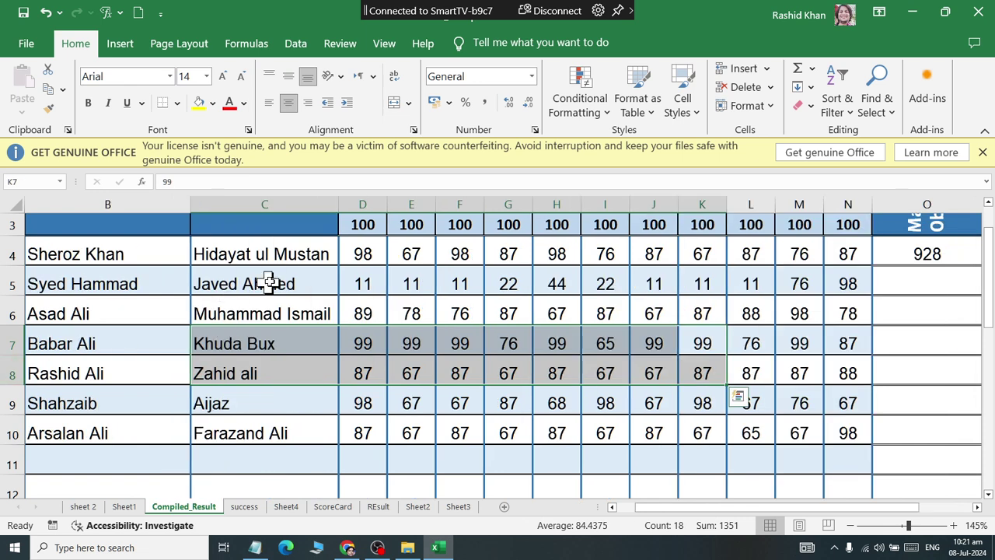
{"action": "left_click_drag", "start_coordinate": [362, 284], "coordinate": [902, 287]}
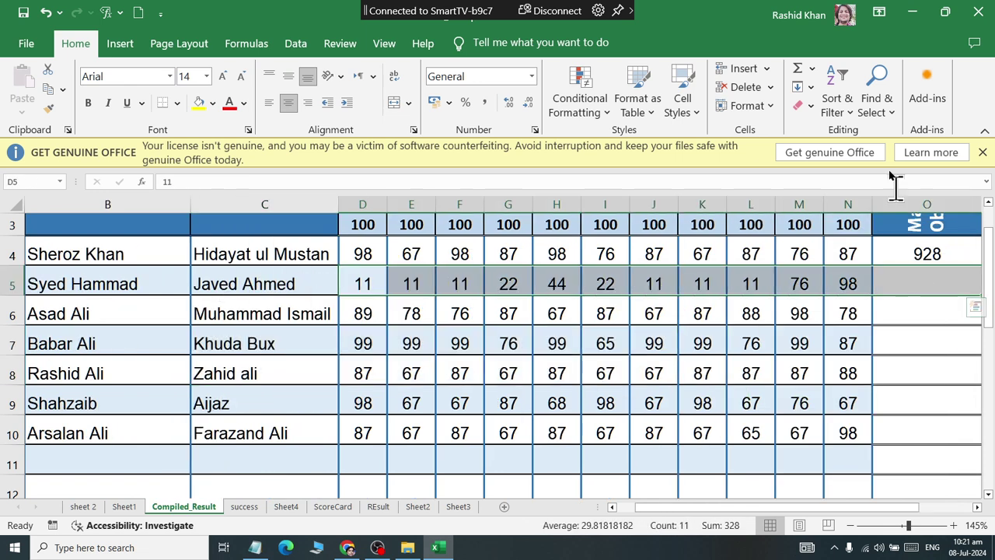
{"action": "left_click", "coordinate": [797, 69]}
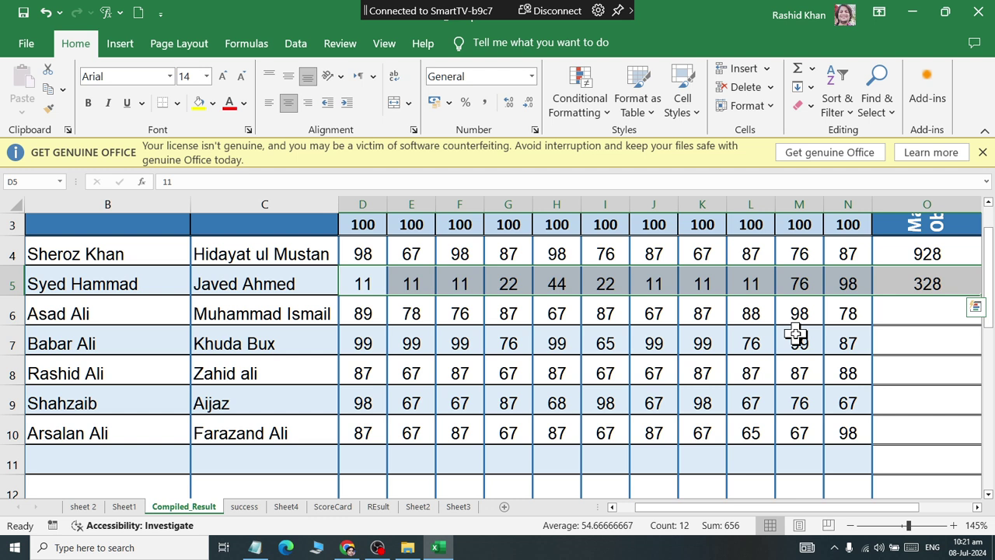
{"action": "left_click", "coordinate": [795, 334]}
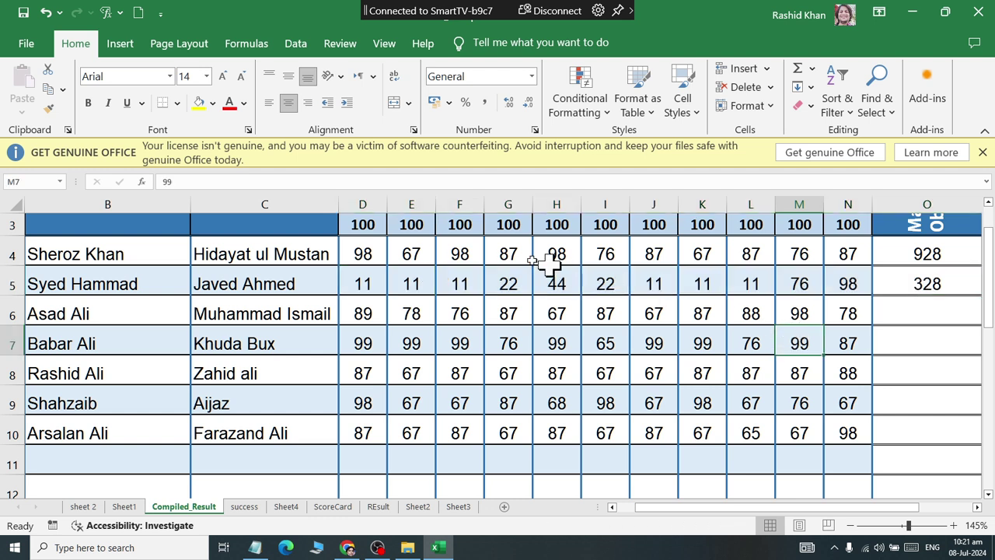
Step: Use AutoSum to total every student's marks into O4:O10 and each subject column into D11:N11
{"action": "left_click_drag", "start_coordinate": [363, 254], "coordinate": [925, 437]}
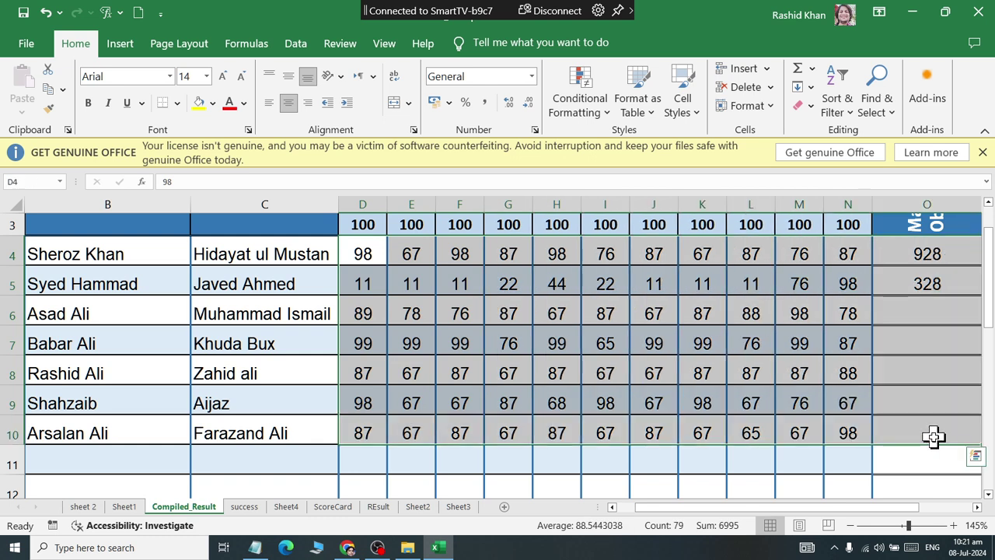
{"action": "left_click", "coordinate": [797, 70]}
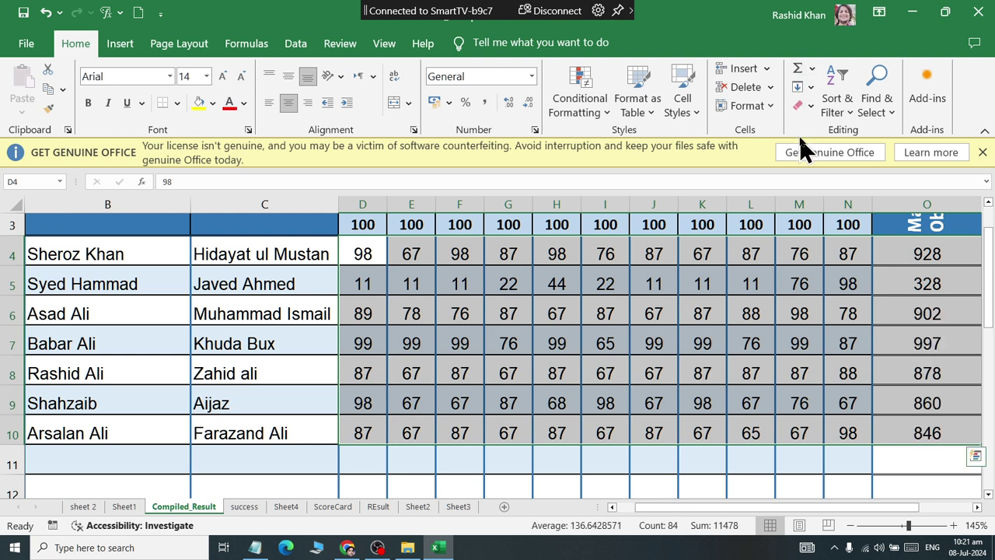
{"action": "left_click_drag", "start_coordinate": [360, 252], "coordinate": [357, 467]}
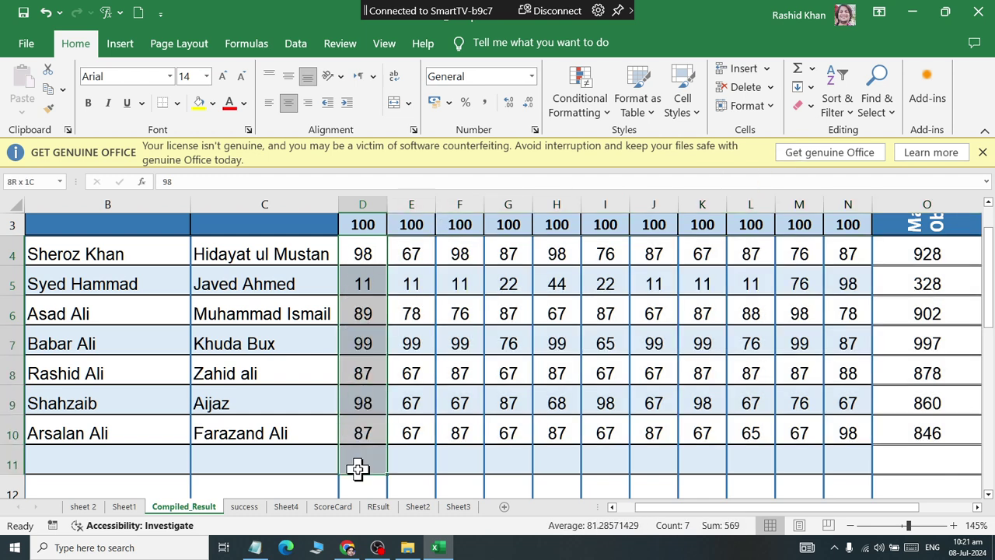
{"action": "left_click", "coordinate": [798, 70]}
{"action": "left_click_drag", "start_coordinate": [353, 255], "coordinate": [840, 465]}
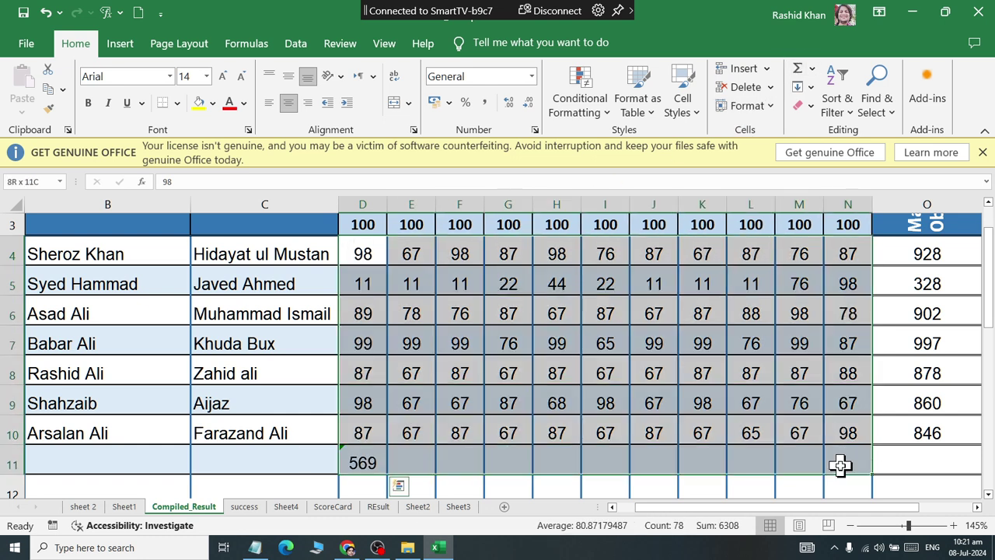
{"action": "left_click", "coordinate": [797, 72]}
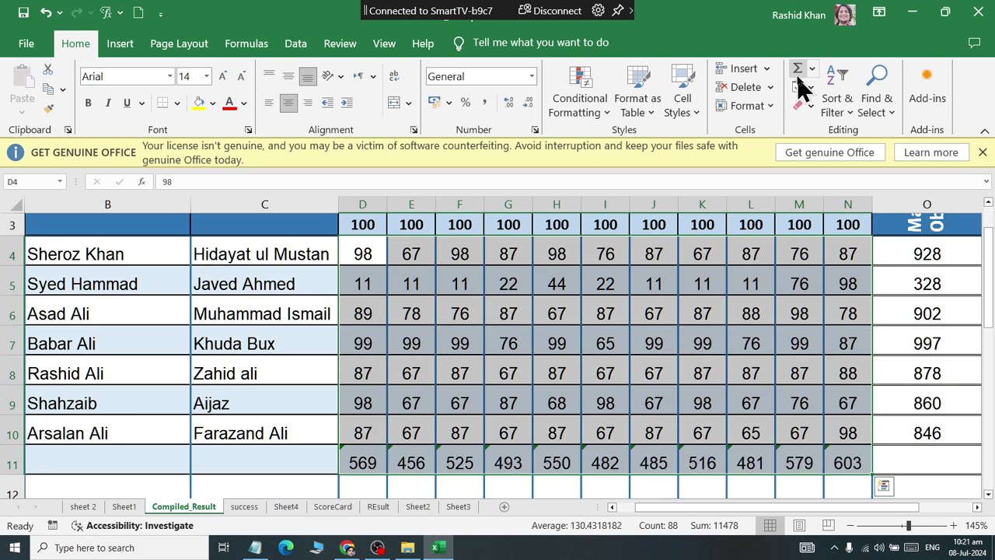
Step: Undo the AutoSum totals in row 11 and in Marks Obtained cells O5:O10, keeping only the O4 total
{"action": "key", "text": "ctrl+z"}
{"action": "key", "text": "ctrl+z"}
{"action": "key", "text": "ctrl+z"}
{"action": "key", "text": "ctrl+z"}
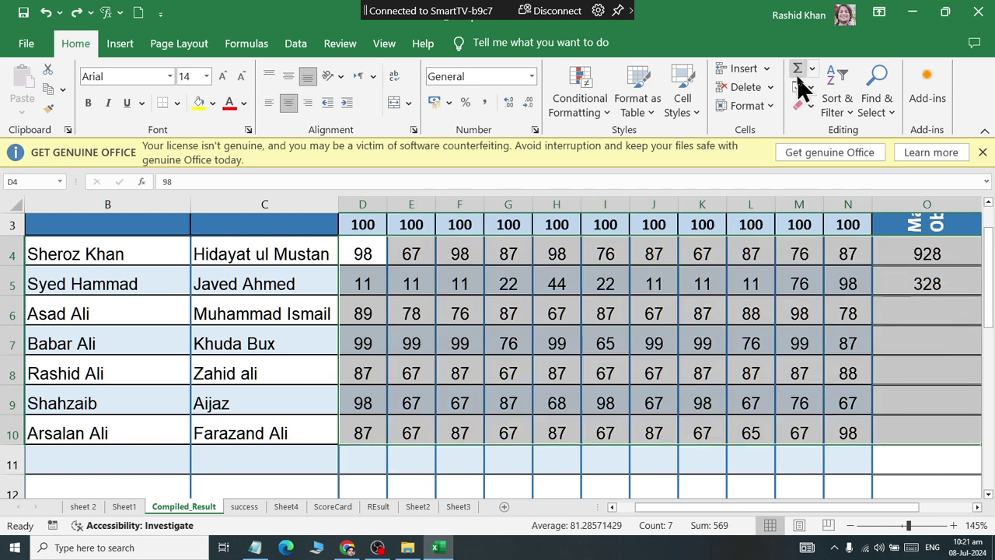
{"action": "scroll", "coordinate": [801, 85], "scroll_direction": "up", "scroll_amount": 3}
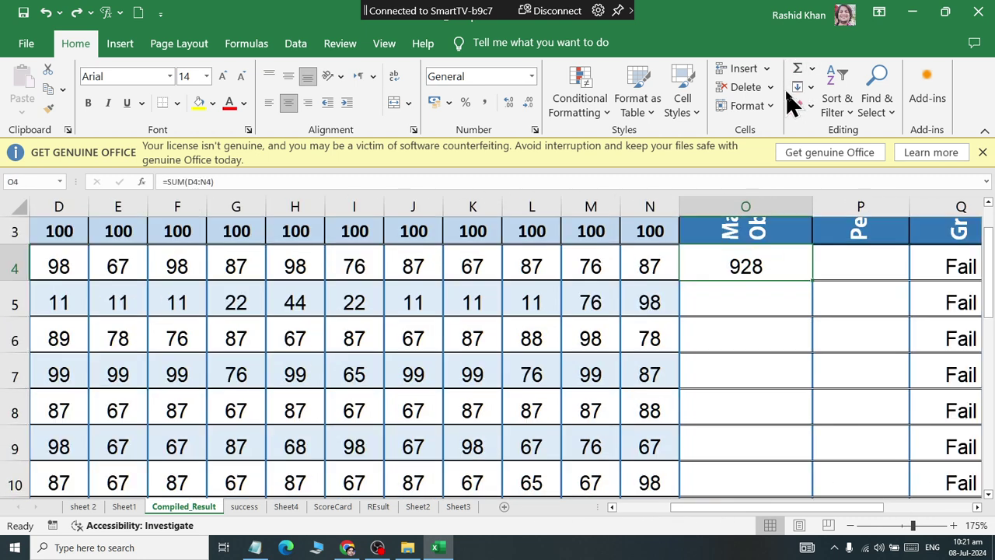
{"action": "scroll", "coordinate": [789, 101], "scroll_direction": "down", "scroll_amount": 1}
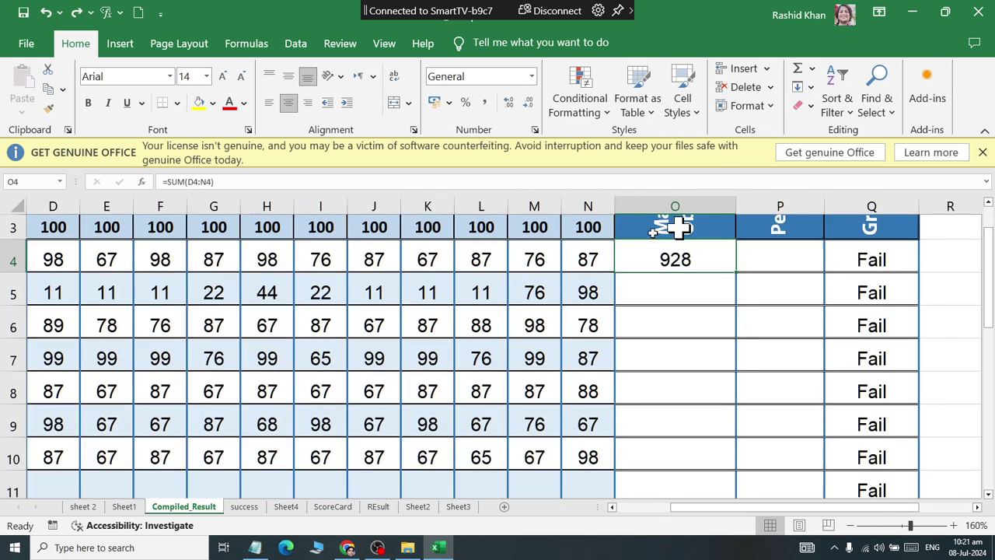
Step: Fill the student totals in column O and the subject totals in row 11 with one AutoSum over D4:O11
{"action": "left_click", "coordinate": [77, 263]}
{"action": "scroll", "coordinate": [3, 261], "scroll_direction": "left", "scroll_amount": 1}
{"action": "left_click_drag", "start_coordinate": [231, 248], "coordinate": [785, 462]}
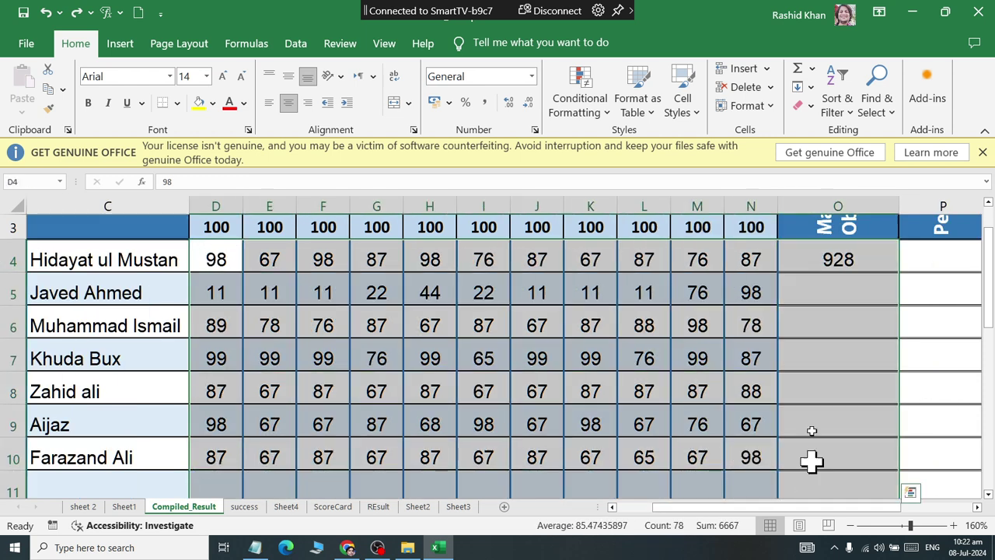
{"action": "left_click", "coordinate": [797, 69]}
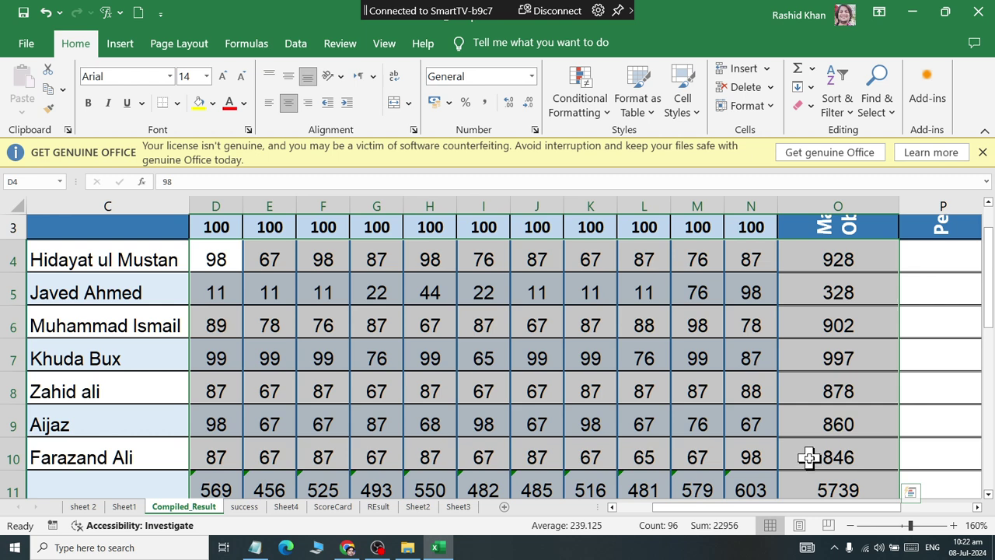
Step: Test the totals by changing G6 to 92 and K5 to 76, and undo both mark changes
{"action": "left_click", "coordinate": [384, 320]}
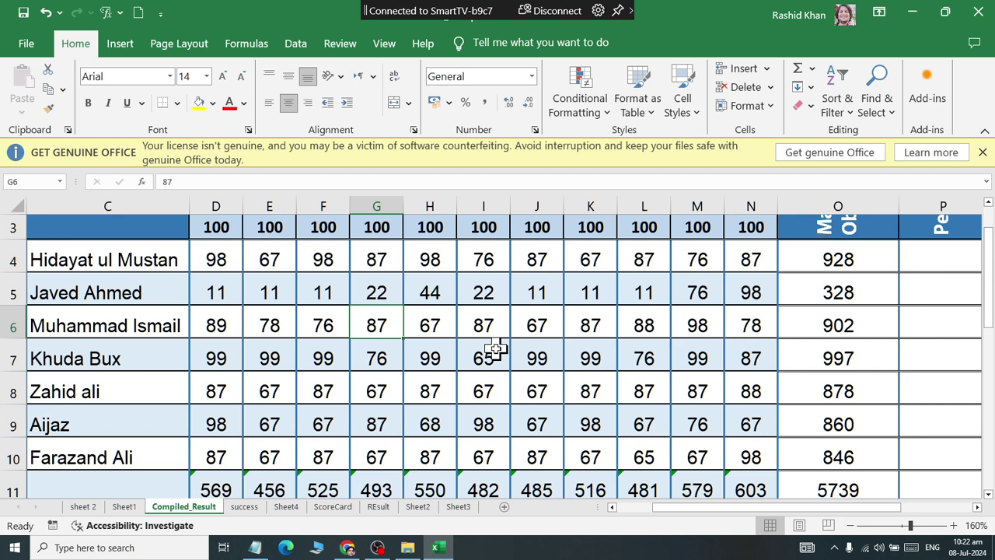
{"action": "type", "text": "92"}
{"action": "key", "text": "Return"}
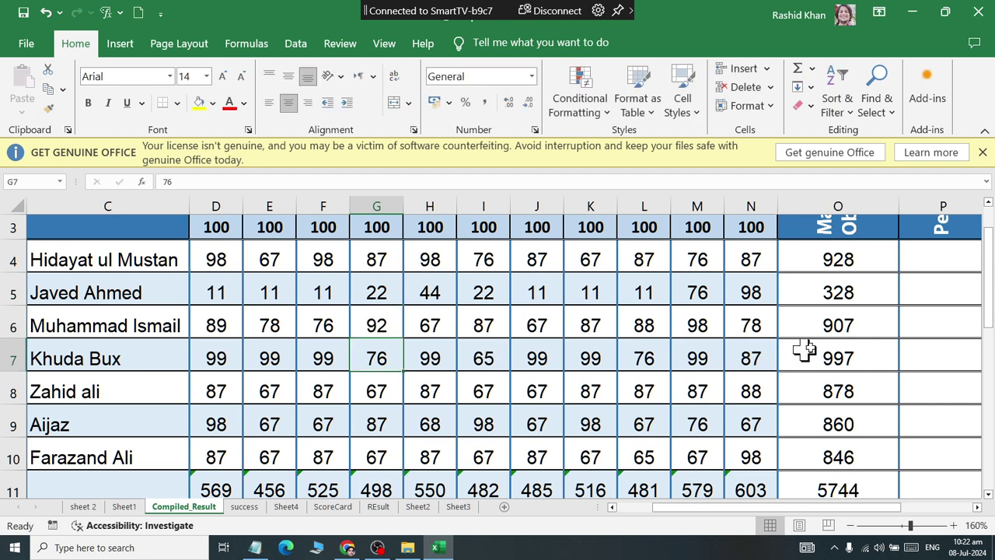
{"action": "left_click", "coordinate": [748, 292]}
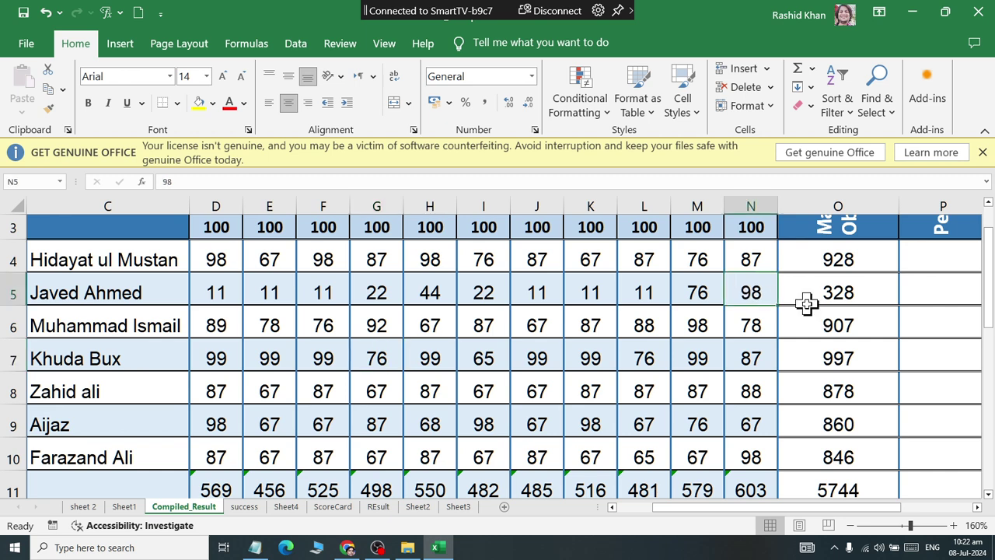
{"action": "left_click", "coordinate": [593, 288]}
{"action": "type", "text": "76"}
{"action": "key", "text": "Return"}
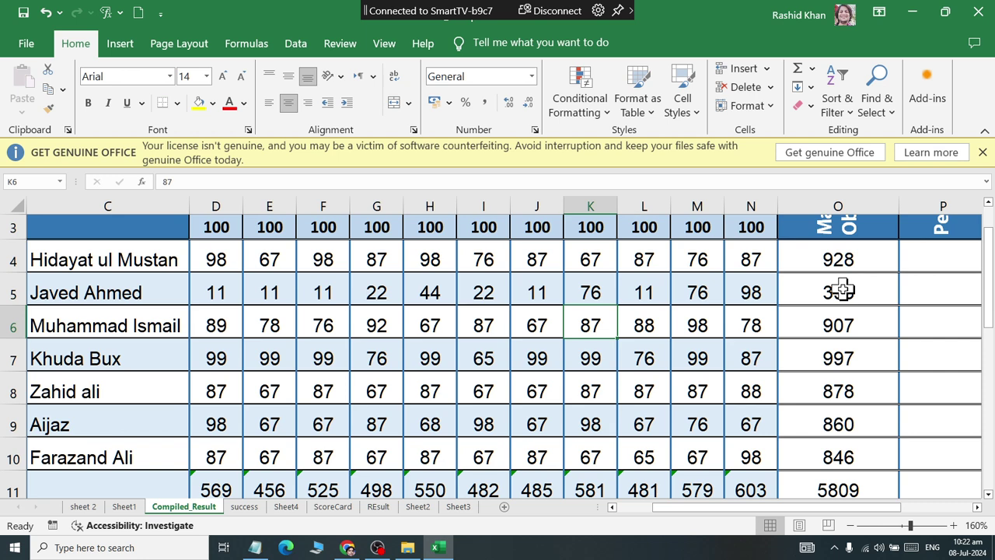
{"action": "key", "text": "ctrl+z"}
{"action": "key", "text": "ctrl+z"}
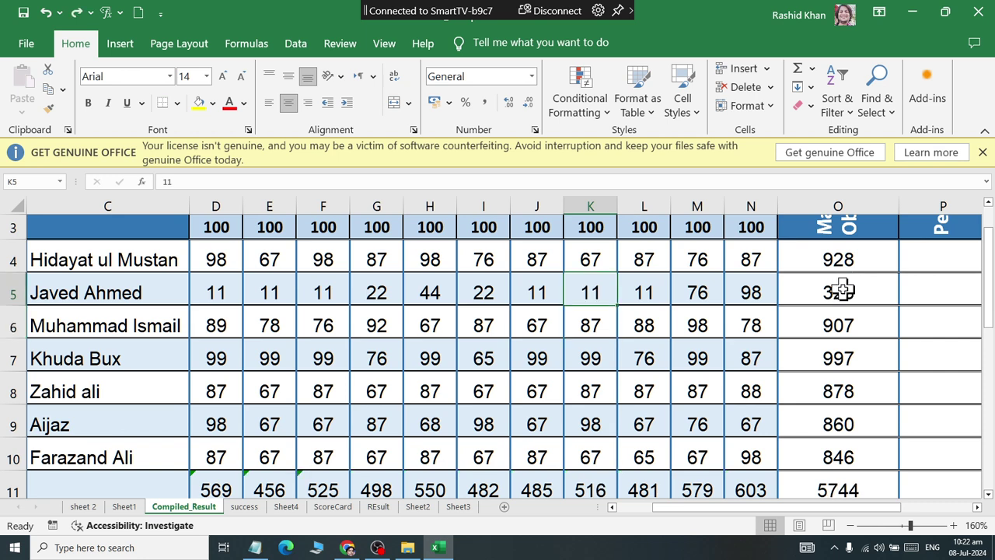
Step: Clear the Marks Obtained totals in O4:O11 and the subject totals in D11:N11
{"action": "left_click_drag", "start_coordinate": [838, 260], "coordinate": [837, 488]}
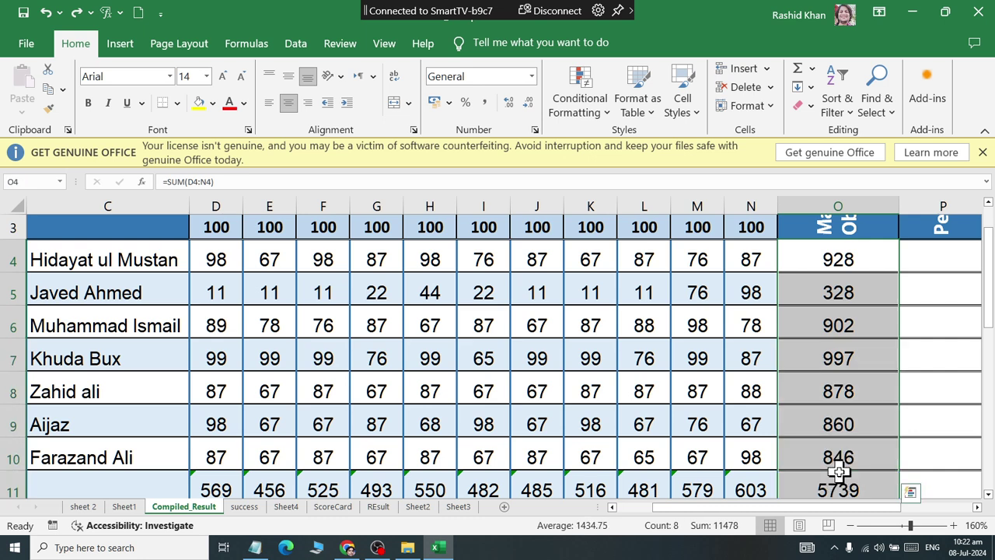
{"action": "key", "text": "Delete"}
{"action": "scroll", "coordinate": [661, 442], "scroll_direction": "down", "scroll_amount": 2}
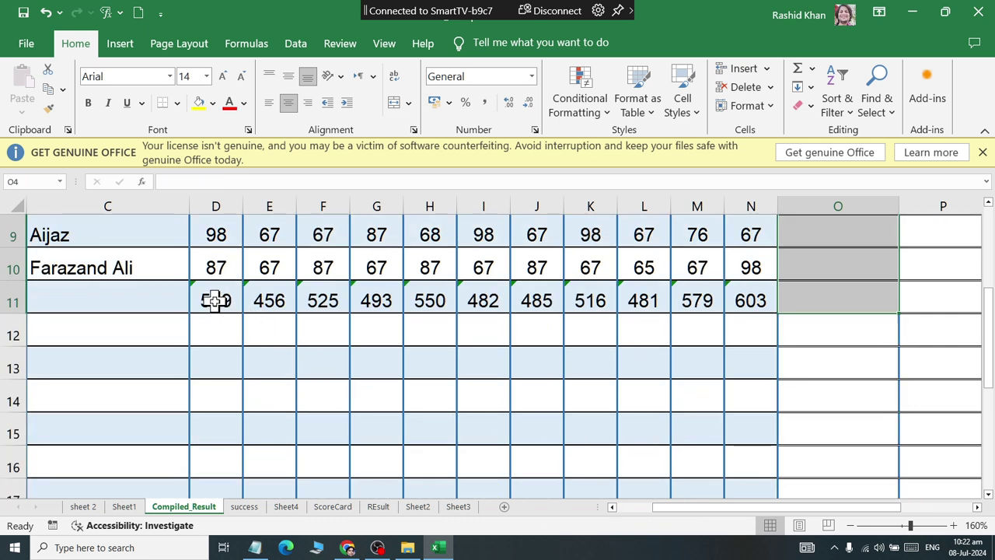
{"action": "left_click_drag", "start_coordinate": [213, 300], "coordinate": [738, 313]}
{"action": "key", "text": "Delete"}
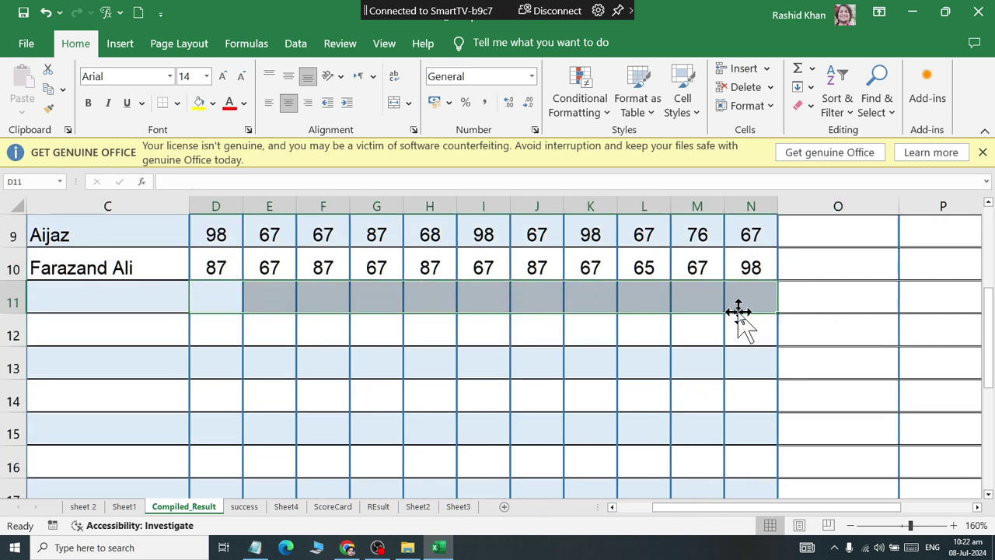
Step: Enter =SUM(D4:N4) in Marks Obtained cell O4 with AutoSum, reselecting D4:N4 as the range
{"action": "scroll", "coordinate": [832, 344], "scroll_direction": "down", "scroll_amount": 1}
{"action": "scroll", "coordinate": [771, 327], "scroll_direction": "up", "scroll_amount": 3}
{"action": "scroll", "coordinate": [771, 327], "scroll_direction": "down", "scroll_amount": 2}
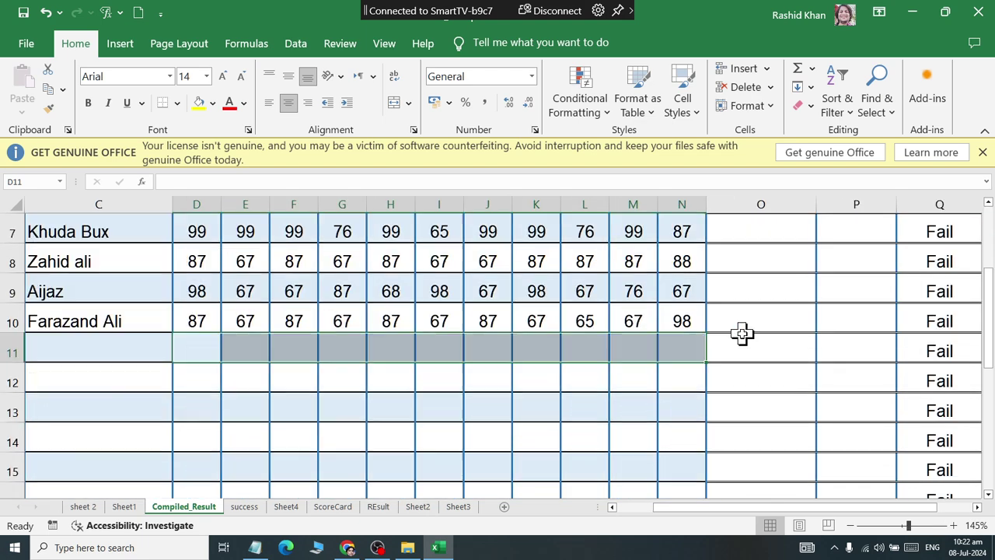
{"action": "scroll", "coordinate": [742, 333], "scroll_direction": "up", "scroll_amount": 2}
{"action": "scroll", "coordinate": [748, 329], "scroll_direction": "down", "scroll_amount": 1}
{"action": "left_click", "coordinate": [751, 231]}
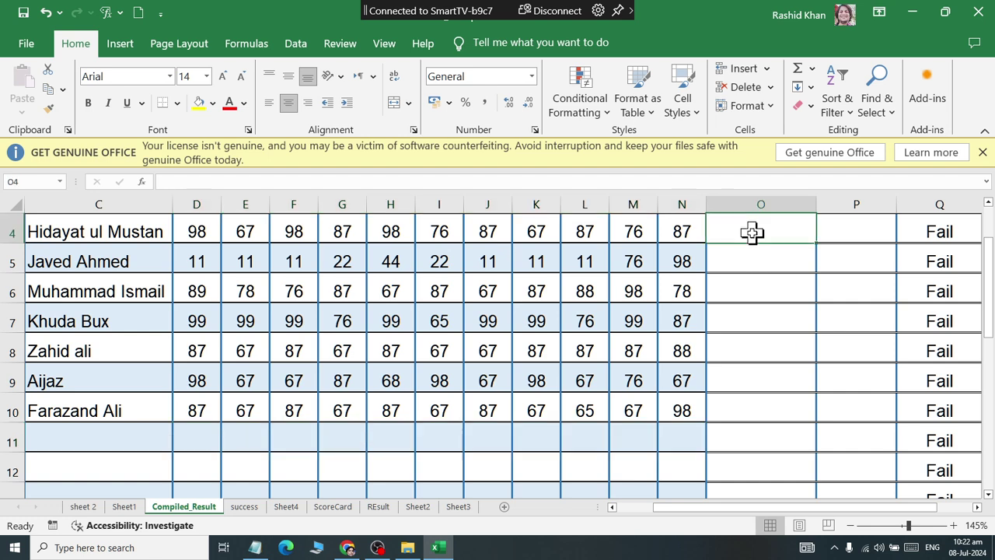
{"action": "left_click", "coordinate": [796, 70]}
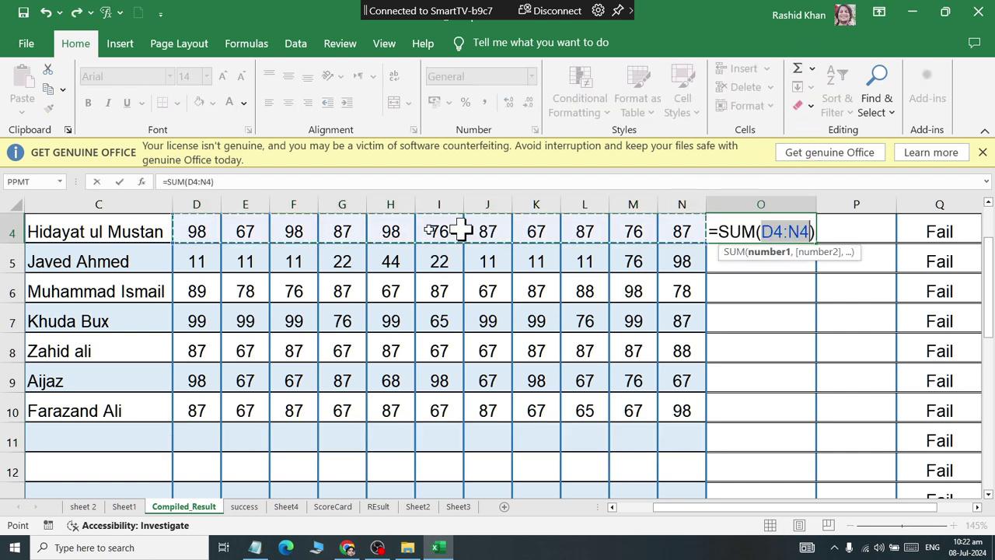
{"action": "left_click_drag", "start_coordinate": [189, 231], "coordinate": [660, 231]}
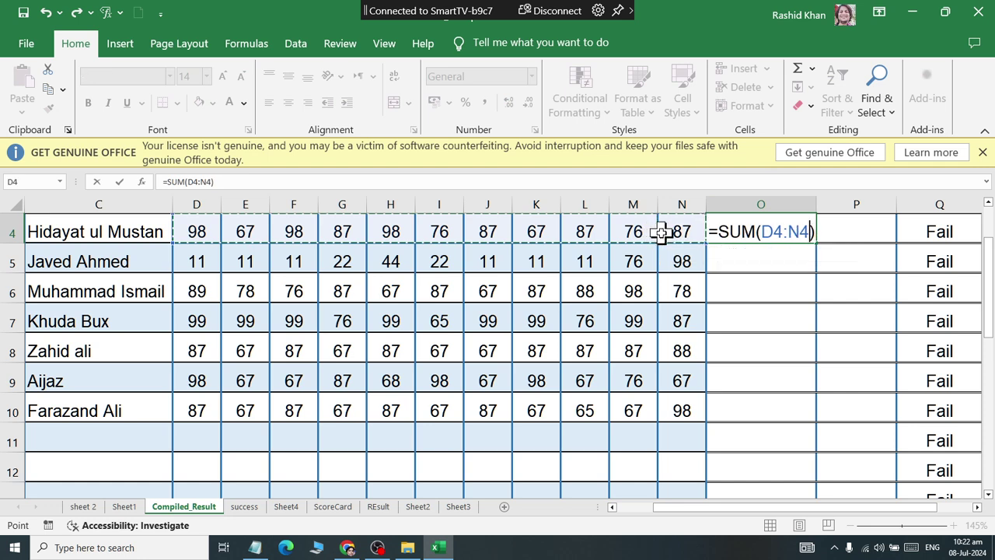
{"action": "key", "text": "Return"}
Step: Fill the O4 SUM formula down the Marks Obtained column through row 23, and review the filled rows
{"action": "left_click", "coordinate": [785, 235]}
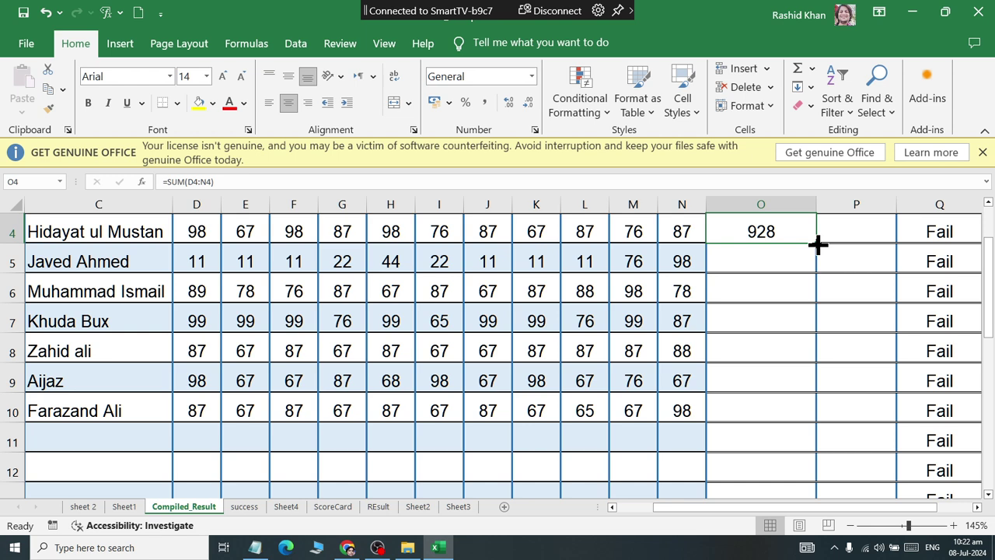
{"action": "left_click_drag", "start_coordinate": [817, 244], "coordinate": [816, 451]}
{"action": "scroll", "coordinate": [793, 433], "scroll_direction": "up", "scroll_amount": 5}
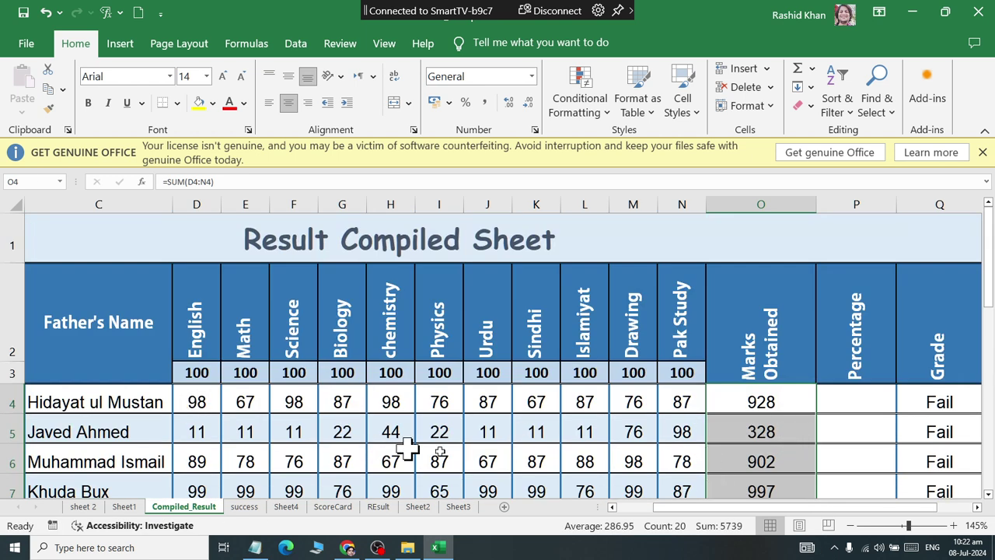
{"action": "scroll", "coordinate": [757, 466], "scroll_direction": "down", "scroll_amount": 2}
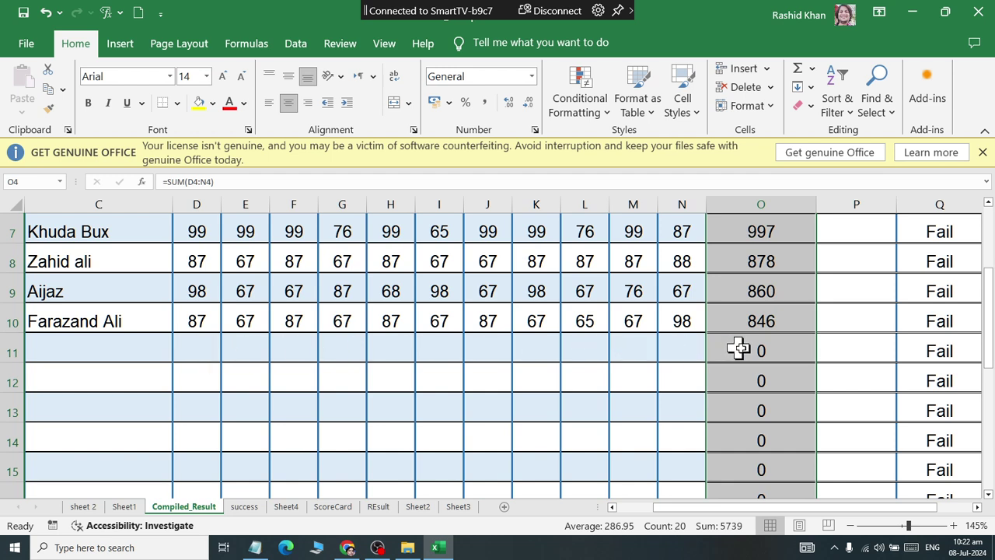
Step: Fill the empty row 11 across D11:N11 with the marks 65, 45, 87, 56, 98, 56, 98, 54, 87, 56 and 98
{"action": "left_click", "coordinate": [192, 342]}
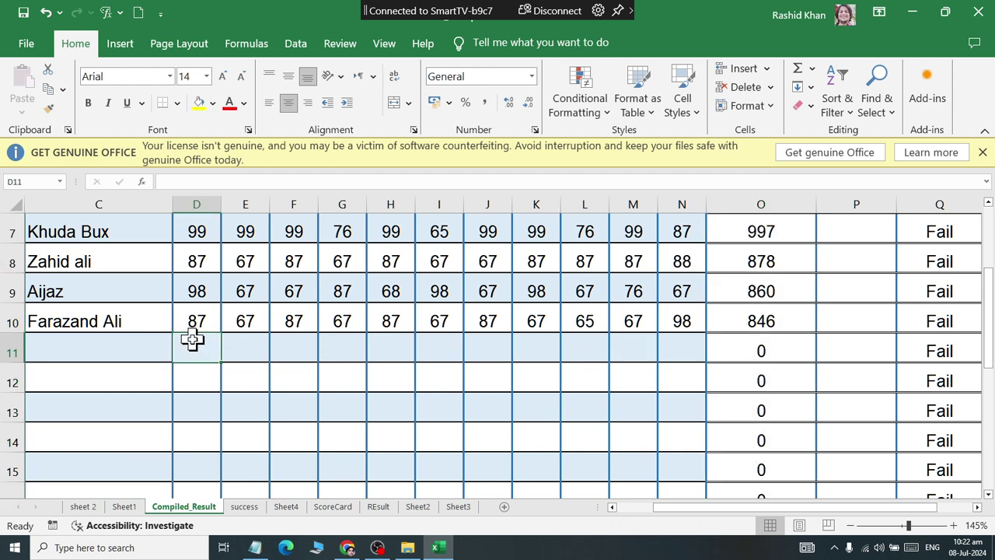
{"action": "type", "text": "65"}
{"action": "key", "text": "Tab"}
{"action": "type", "text": "45"}
{"action": "key", "text": "Tab"}
{"action": "type", "text": "87"}
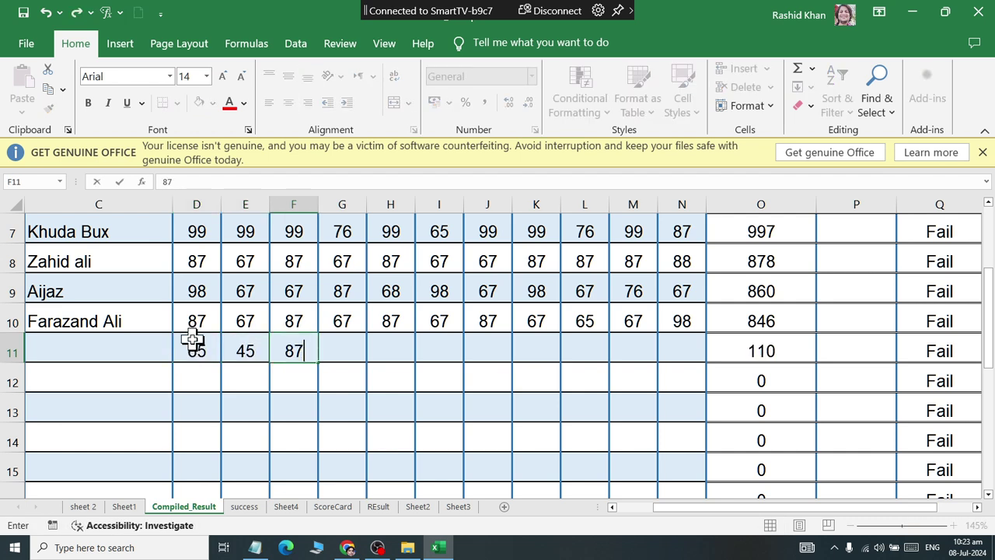
{"action": "key", "text": "Tab"}
{"action": "type", "text": "56"}
{"action": "key", "text": "Tab"}
{"action": "type", "text": "98"}
{"action": "key", "text": "Tab"}
{"action": "type", "text": "56"}
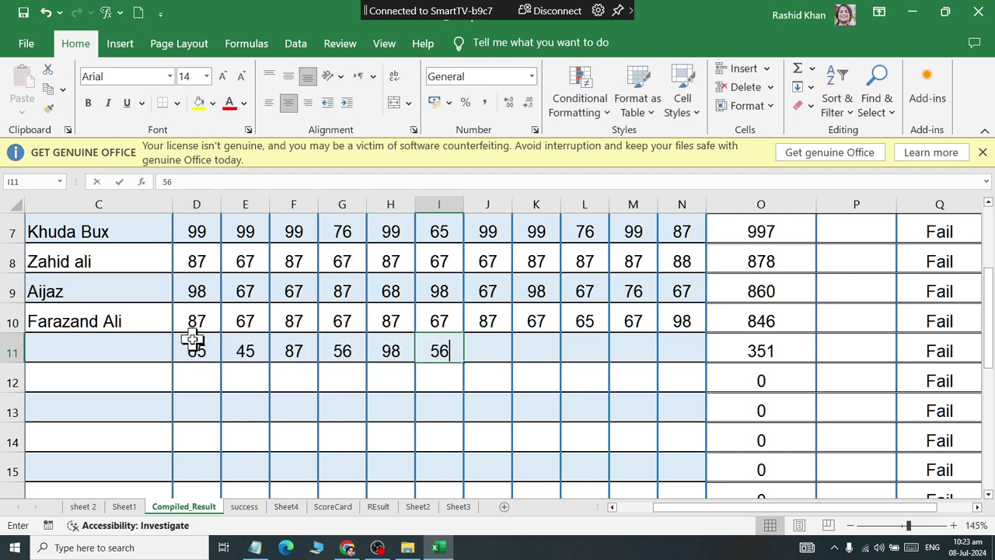
{"action": "key", "text": "Tab"}
{"action": "type", "text": "98"}
{"action": "key", "text": "Tab"}
{"action": "type", "text": "54"}
{"action": "key", "text": "Tab"}
{"action": "type", "text": "87"}
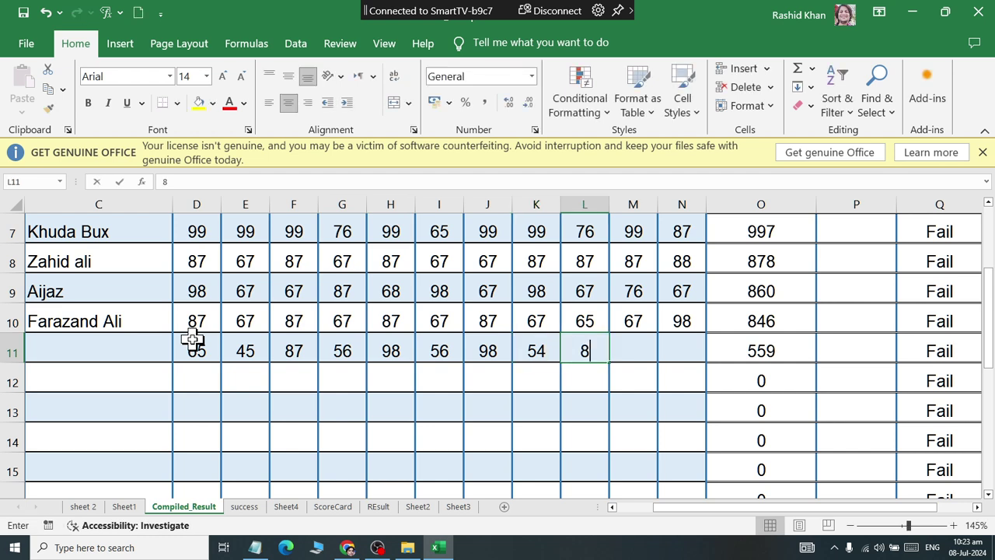
{"action": "key", "text": "Tab"}
{"action": "type", "text": "56"}
{"action": "key", "text": "Tab"}
{"action": "type", "text": "98"}
{"action": "key", "text": "Tab"}
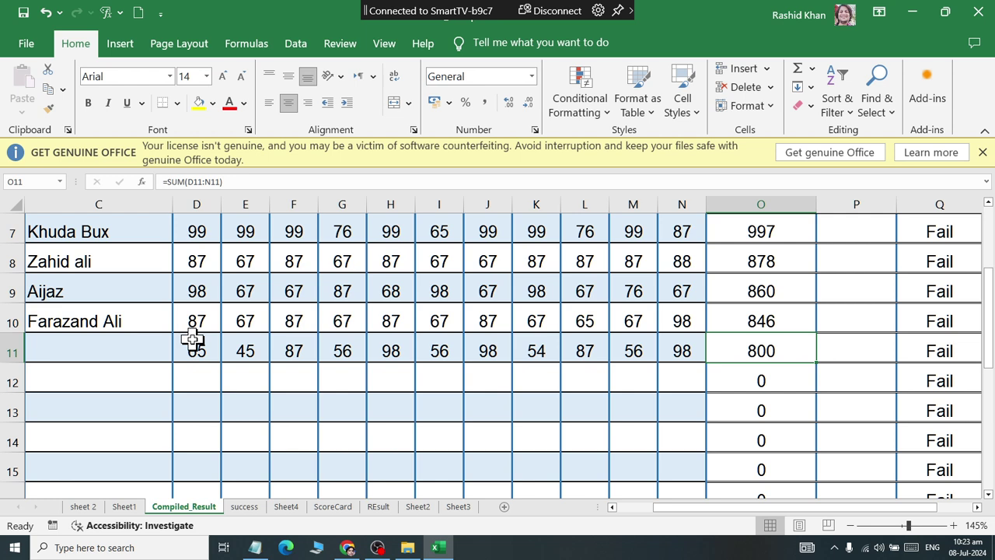
{"action": "left_click", "coordinate": [377, 547]}
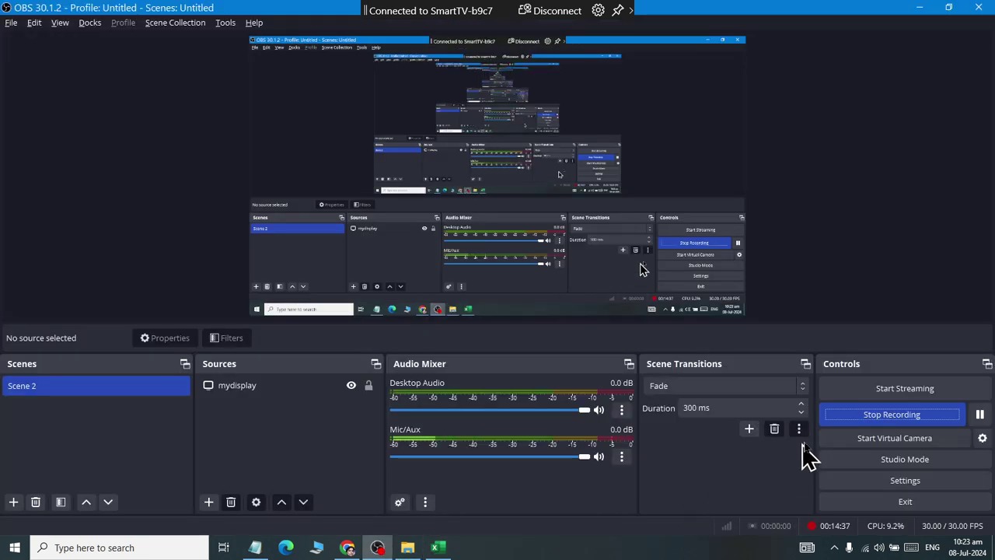